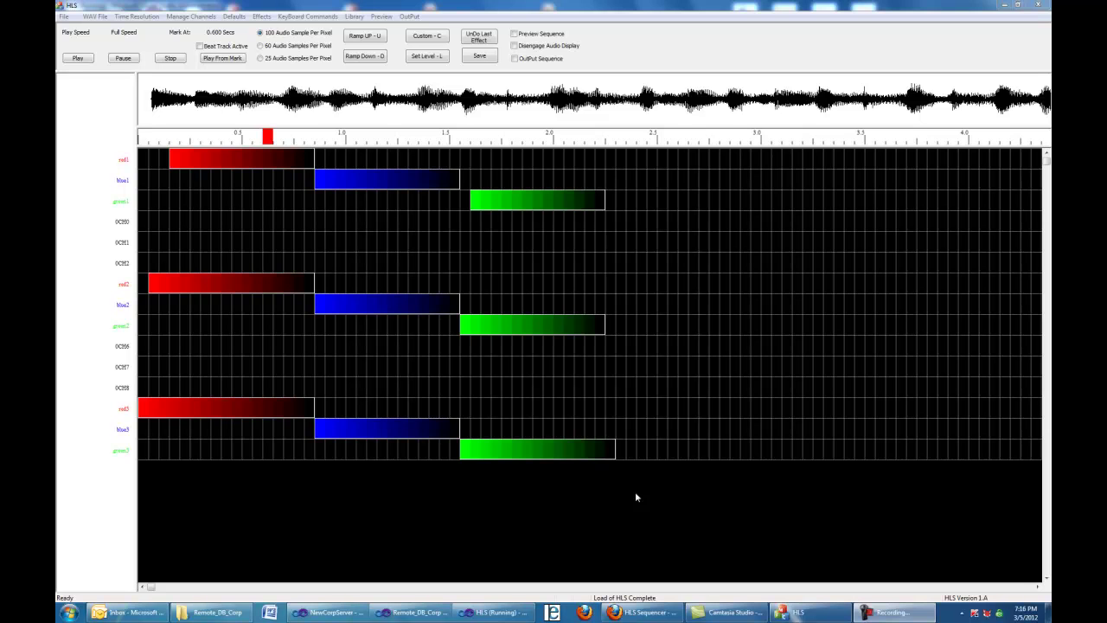
# In the raw channel manager, add three new channels in universe 1
pyautogui.click(189, 17)
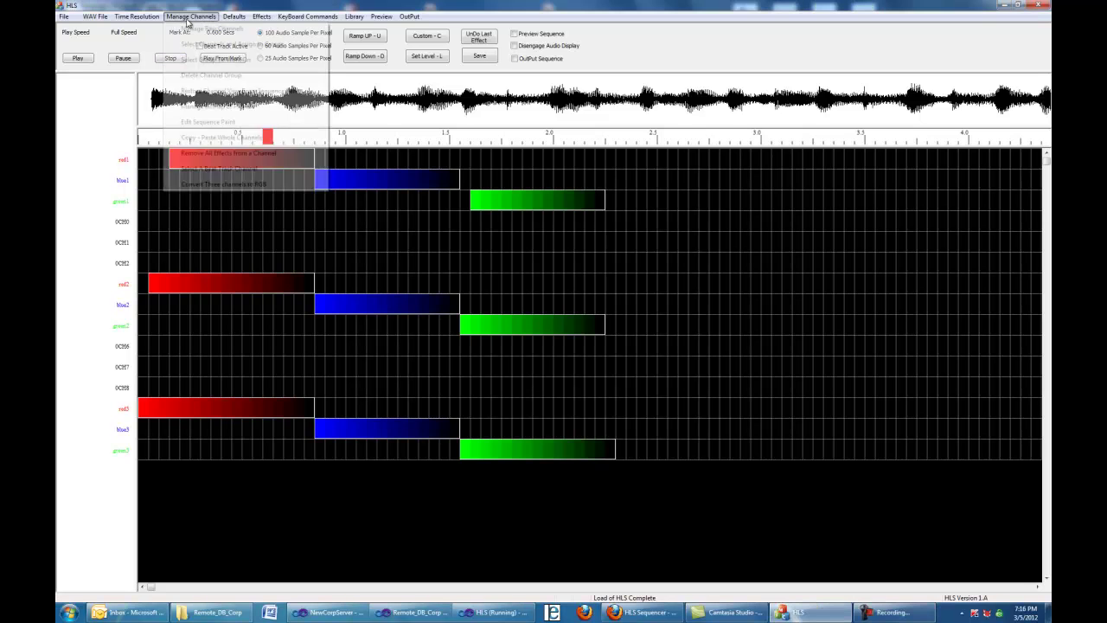
pyautogui.click(212, 29)
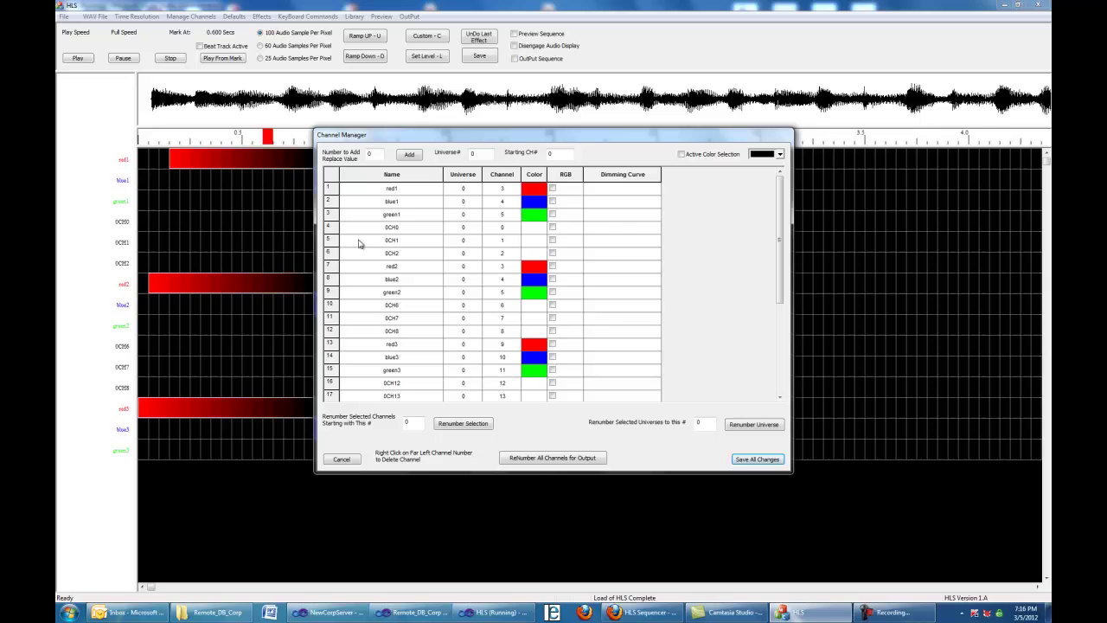
pyautogui.moveTo(377, 155); pyautogui.dragTo(362, 153)
pyautogui.write('1')
pyautogui.click(409, 155)
pyautogui.moveTo(782, 249); pyautogui.dragTo(786, 385)
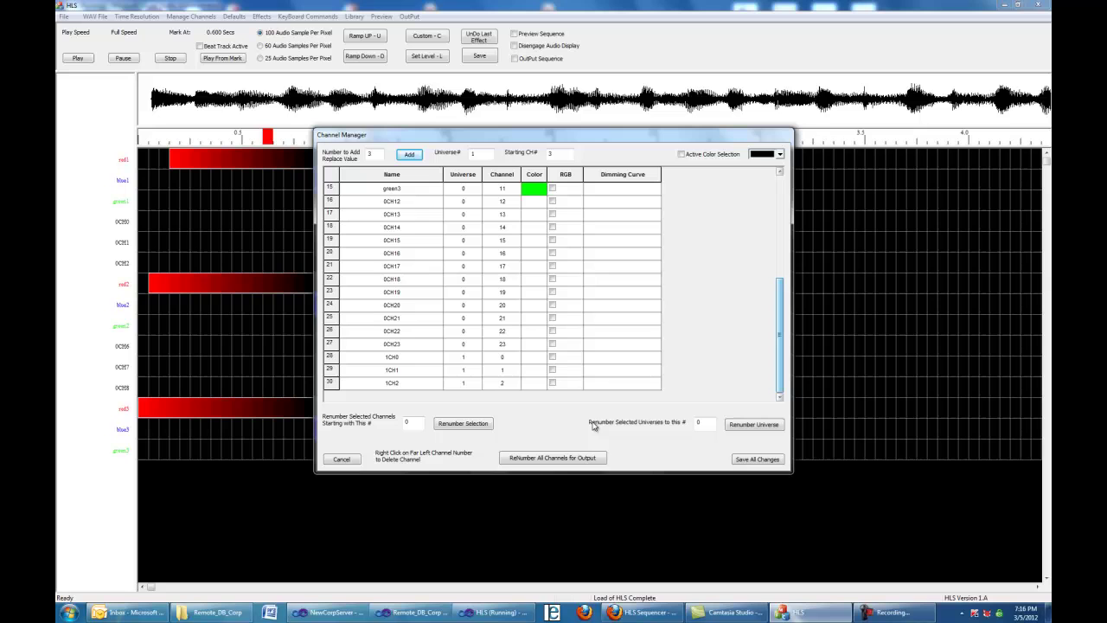
# Rename the three new channels to rgb1, rgb2 and rgb3
pyautogui.click(408, 362)
pyautogui.write('re')
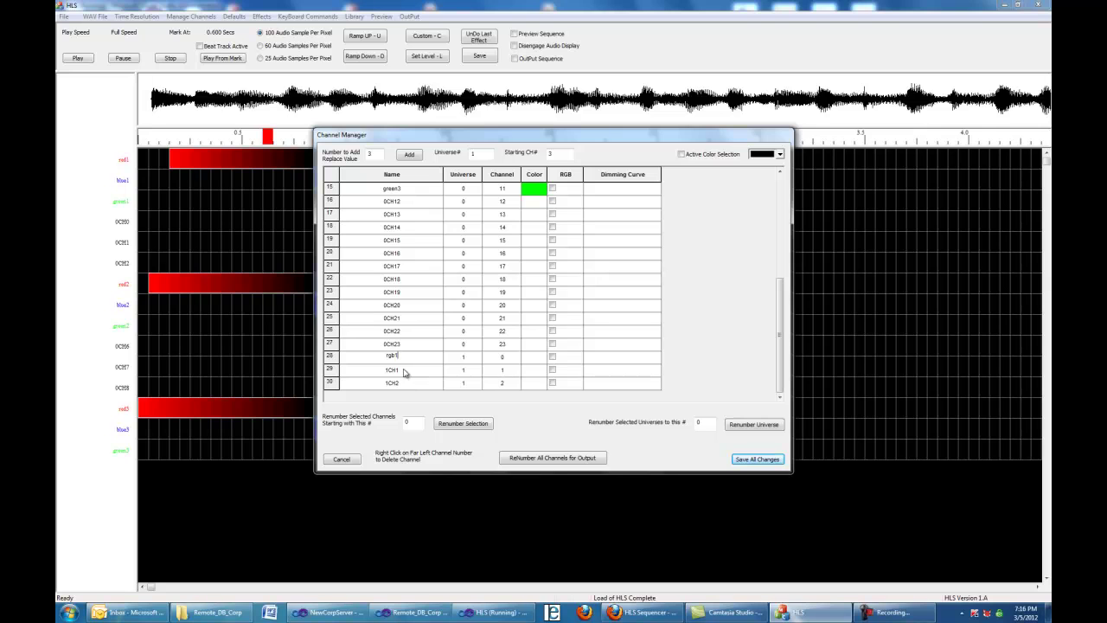
pyautogui.click(404, 374)
pyautogui.write('rgb2')
pyautogui.click(400, 389)
pyautogui.write('rgb3')
# Flag rgb1, rgb2 and rgb3 as RGB and save all channel changes
pyautogui.click(553, 357)
pyautogui.click(553, 370)
pyautogui.click(553, 383)
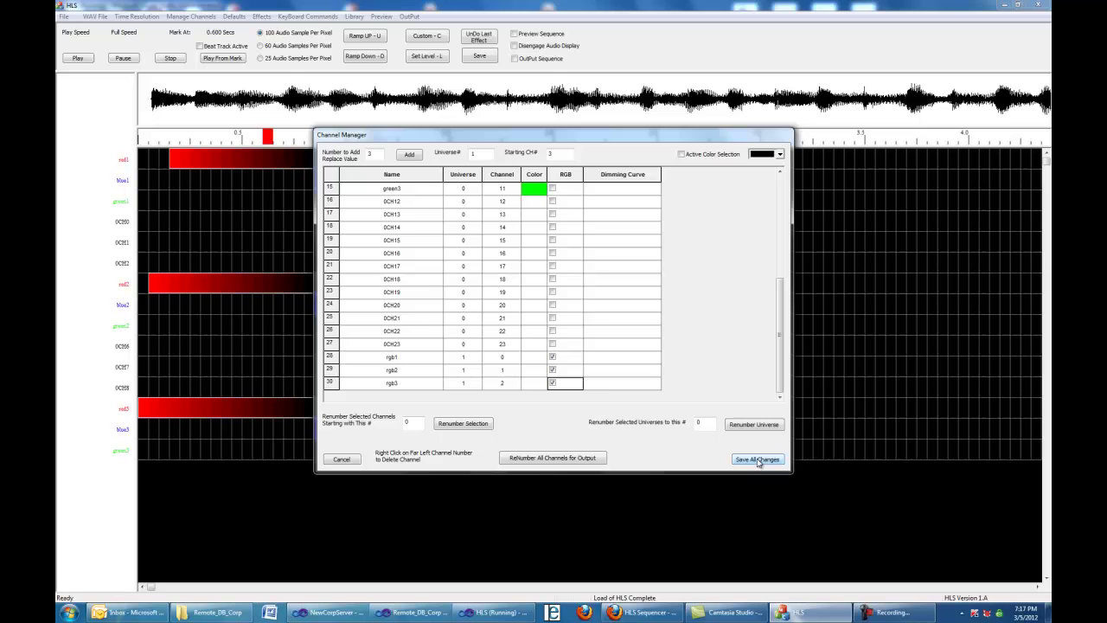
pyautogui.click(758, 459)
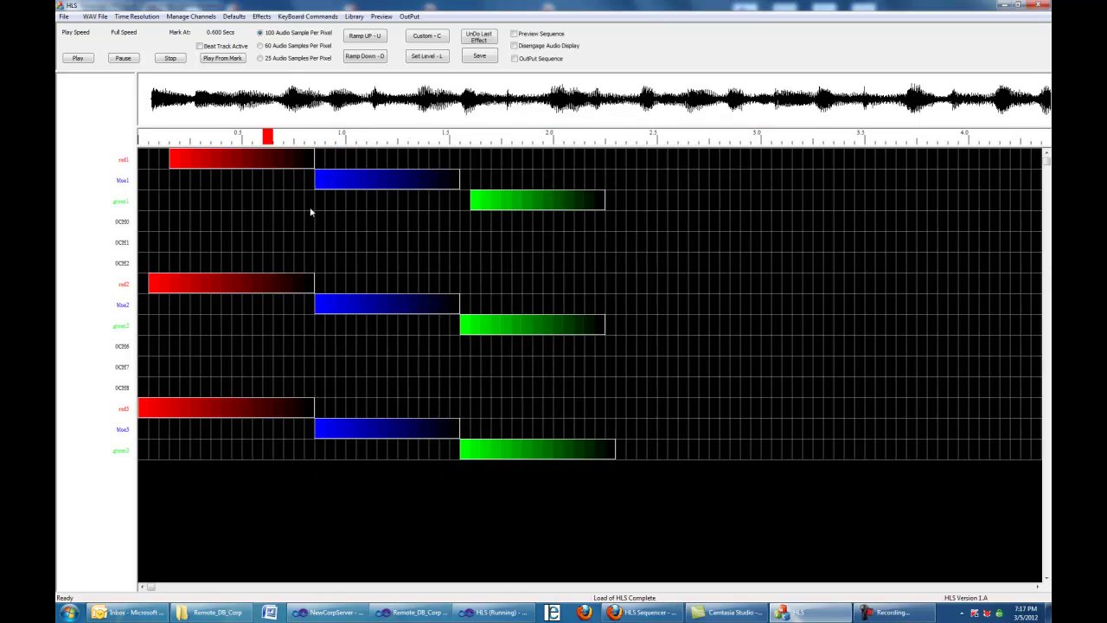
# Start a new channel work group and untick every channel's Work box
pyautogui.click(192, 16)
pyautogui.click(194, 47)
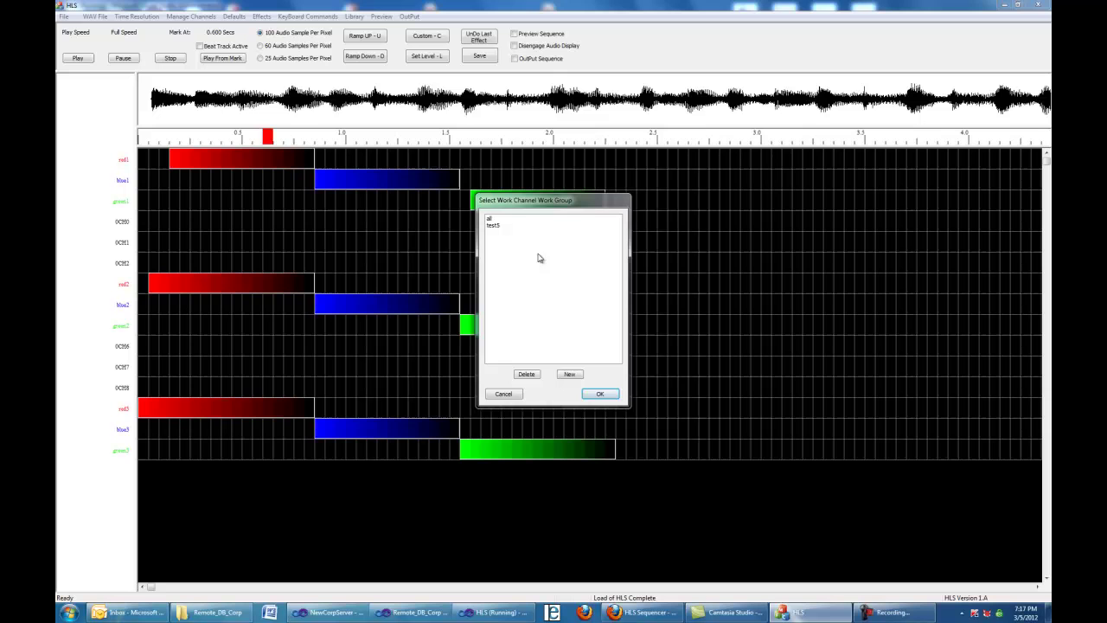
pyautogui.click(571, 374)
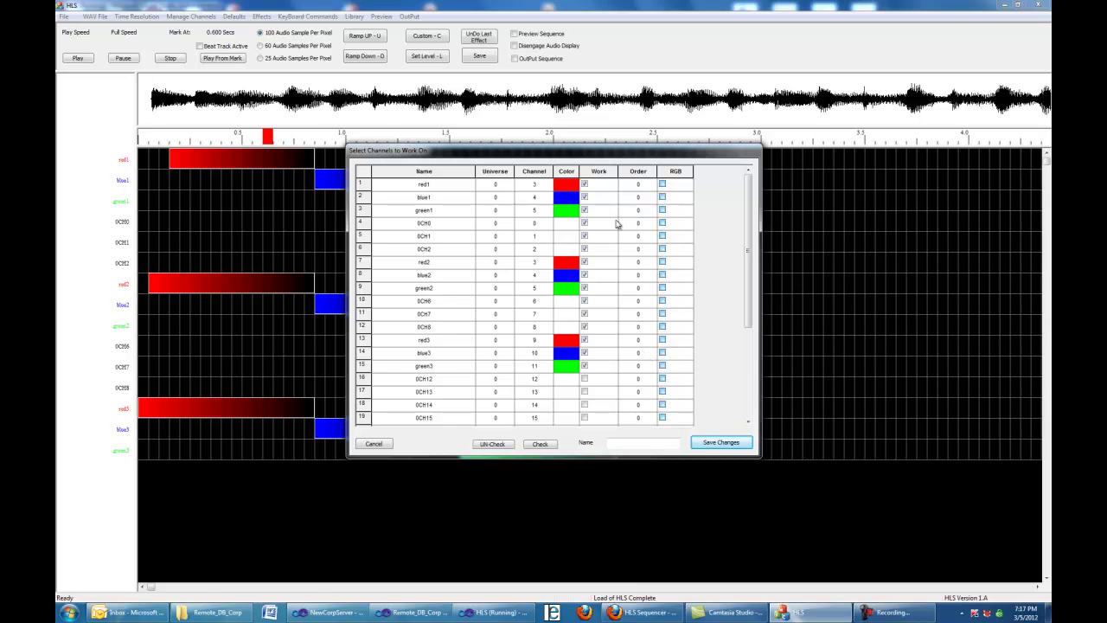
pyautogui.moveTo(597, 185); pyautogui.dragTo(608, 370)
pyautogui.click(496, 445)
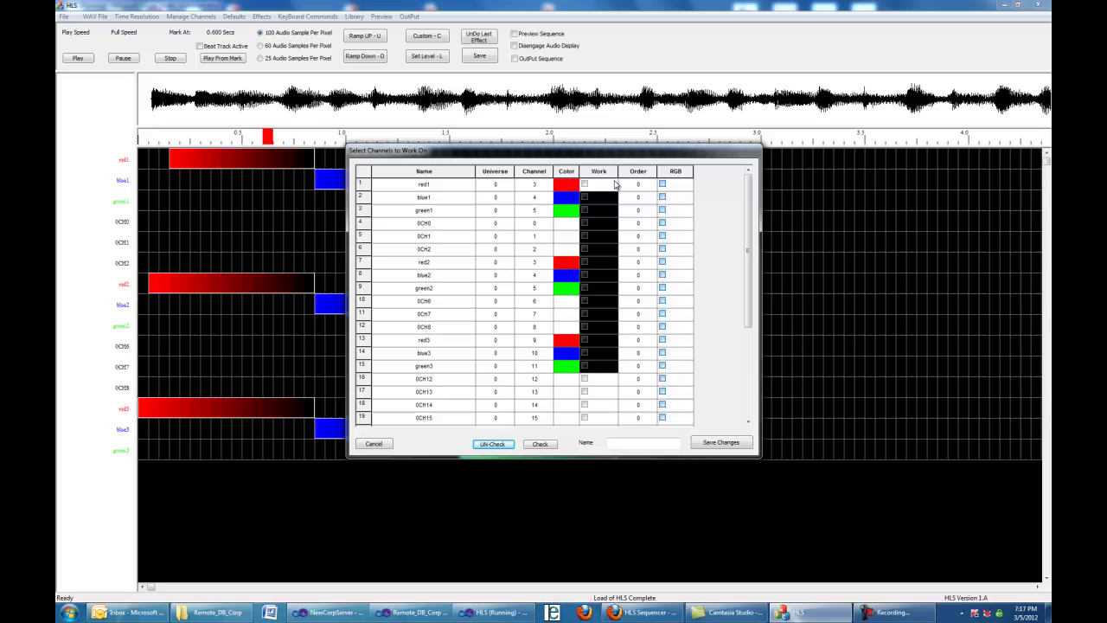
# Tick Work for red1–3, blue1–3, green1–3 and rgb1–rgb3
pyautogui.moveTo(595, 189); pyautogui.dragTo(595, 217)
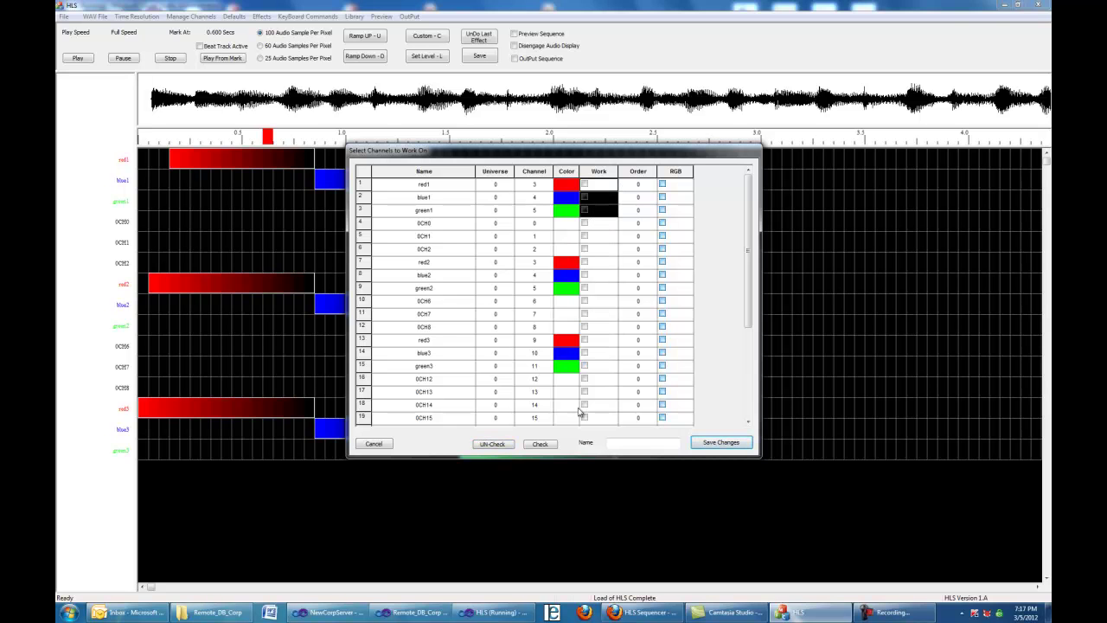
pyautogui.click(545, 444)
pyautogui.moveTo(602, 261); pyautogui.dragTo(603, 291)
pyautogui.click(541, 443)
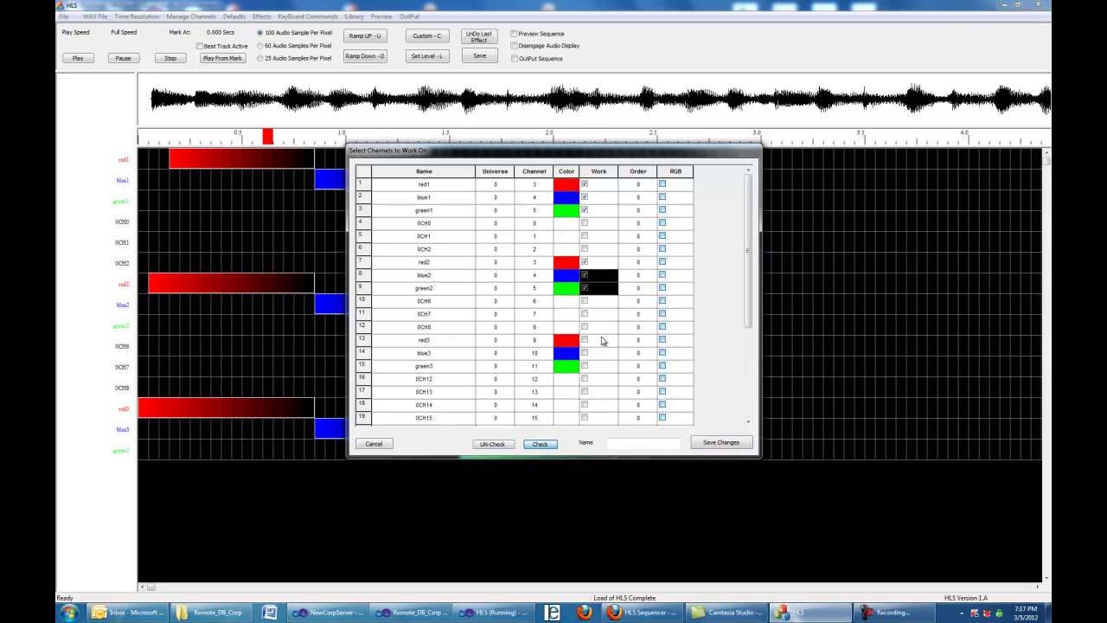
pyautogui.moveTo(600, 340); pyautogui.dragTo(601, 371)
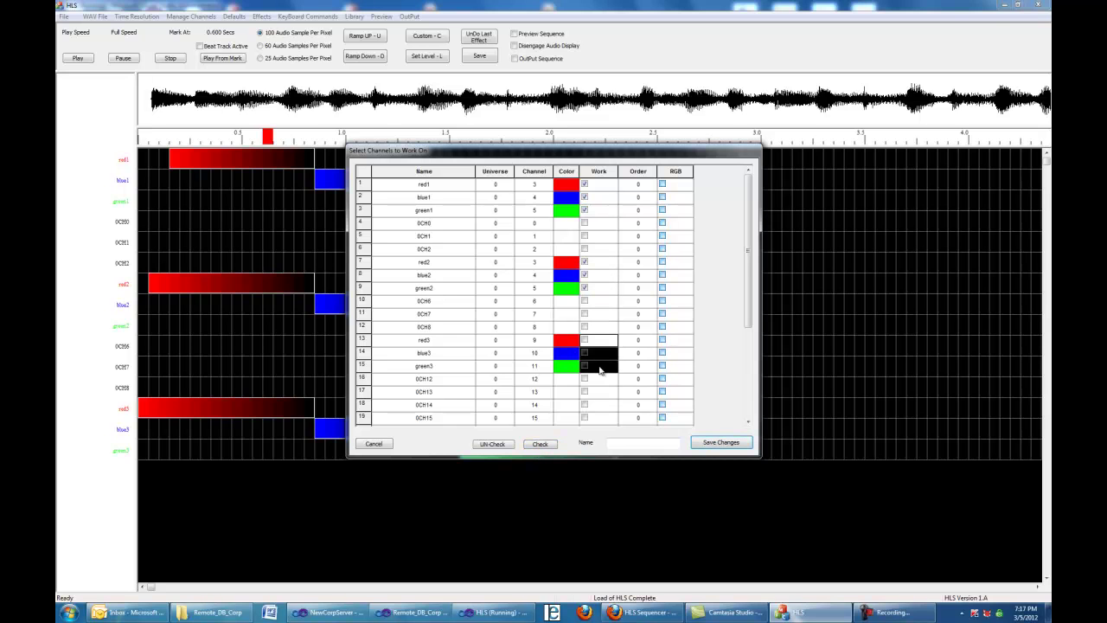
pyautogui.click(541, 443)
pyautogui.moveTo(747, 302); pyautogui.dragTo(596, 420)
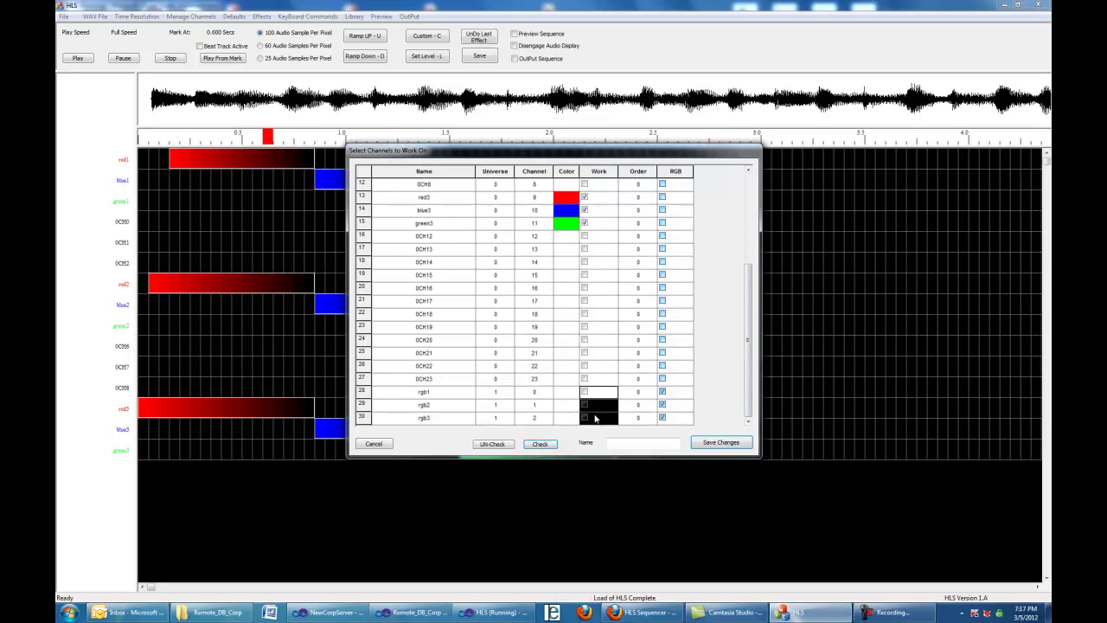
pyautogui.click(541, 444)
pyautogui.moveTo(750, 372); pyautogui.dragTo(750, 282)
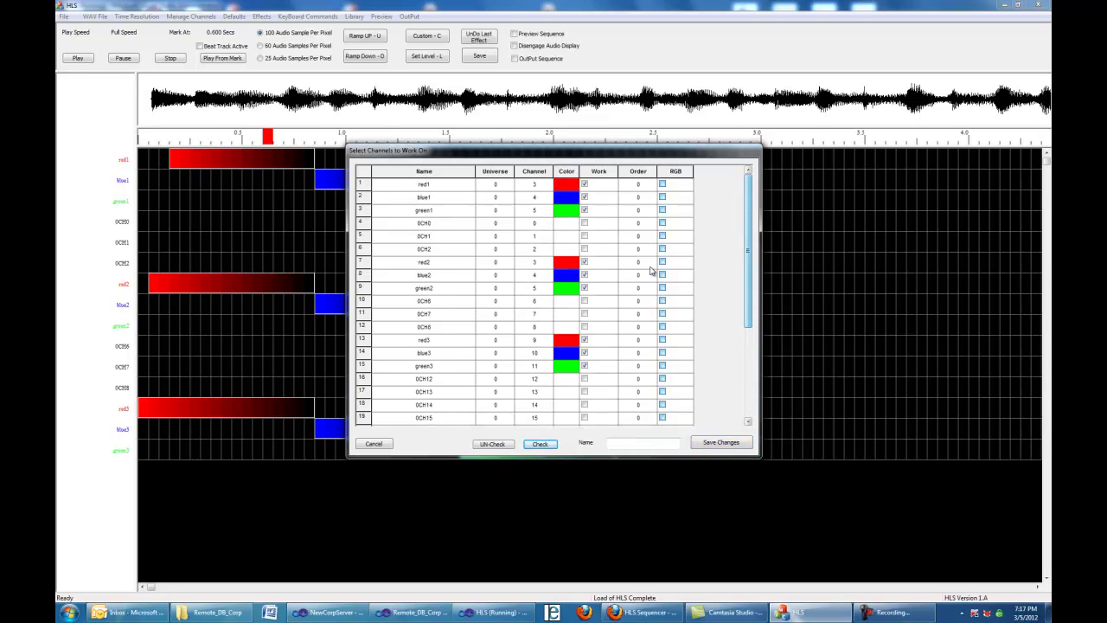
# Give the red1/blue1/green1 trio Order 1 and the red2/blue2/green2 trio Order 3
pyautogui.click(644, 184)
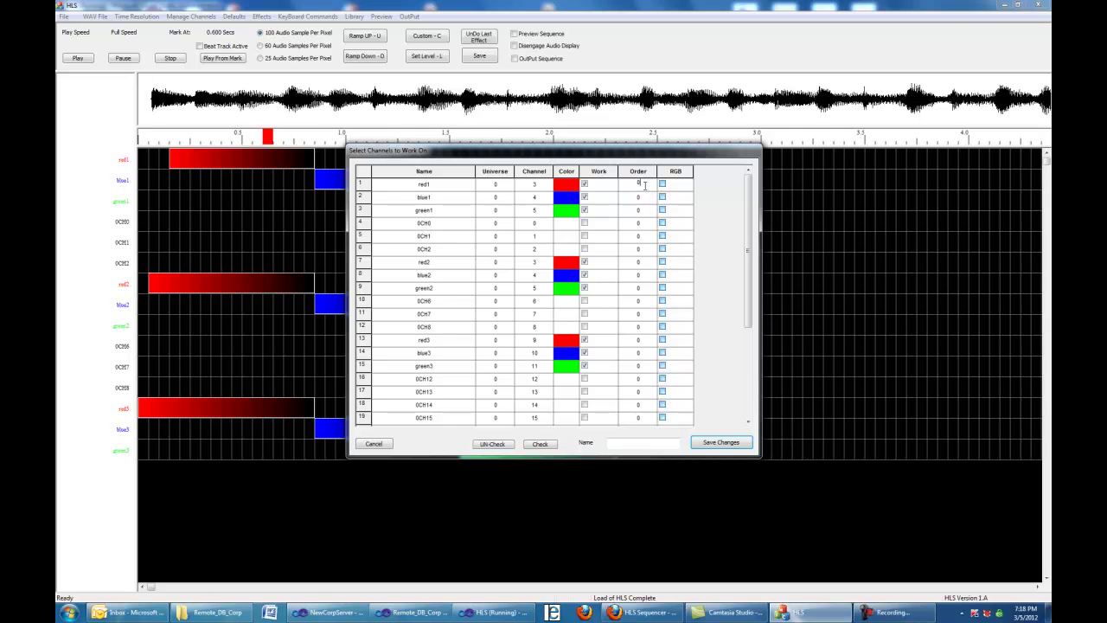
pyautogui.write('1')
pyautogui.click(631, 197)
pyautogui.write('10')
pyautogui.click(639, 213)
pyautogui.write('1')
pyautogui.click(640, 262)
pyautogui.click(639, 261)
pyautogui.write('3')
pyautogui.click(640, 274)
pyautogui.write('3')
pyautogui.click(640, 287)
pyautogui.write('3')
# Give the red3/blue3/green3 trio Order 5, rgb1 Order 2 and rgb2 Order 4
pyautogui.click(645, 340)
pyautogui.write('5')
pyautogui.click(644, 353)
pyautogui.write('5')
pyautogui.click(646, 369)
pyautogui.click(645, 367)
pyautogui.write('5')
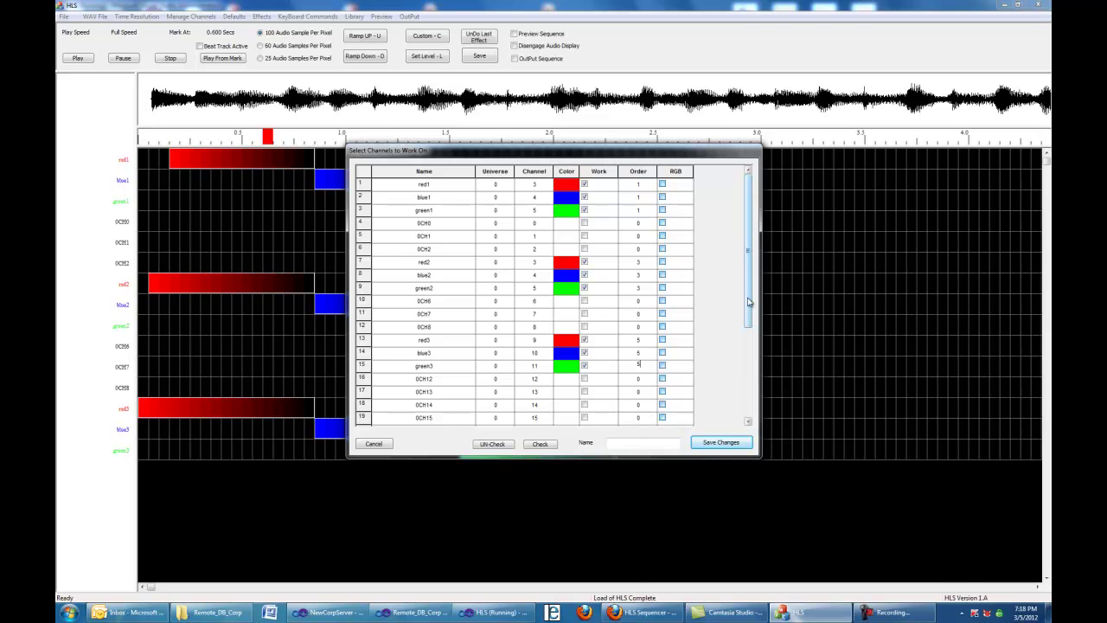
pyautogui.moveTo(750, 302); pyautogui.dragTo(739, 413)
pyautogui.click(644, 392)
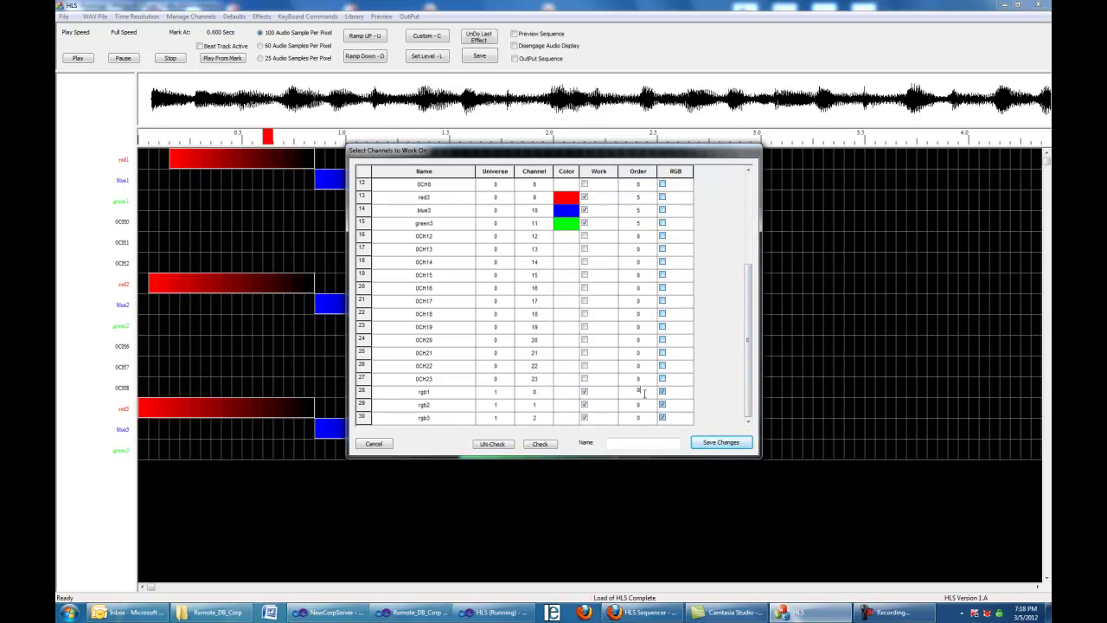
pyautogui.write('2')
pyautogui.click(626, 404)
pyautogui.write('4')
pyautogui.click(644, 418)
# Sort the list by ascending Order and save the work group as RGB test
pyautogui.click(638, 172)
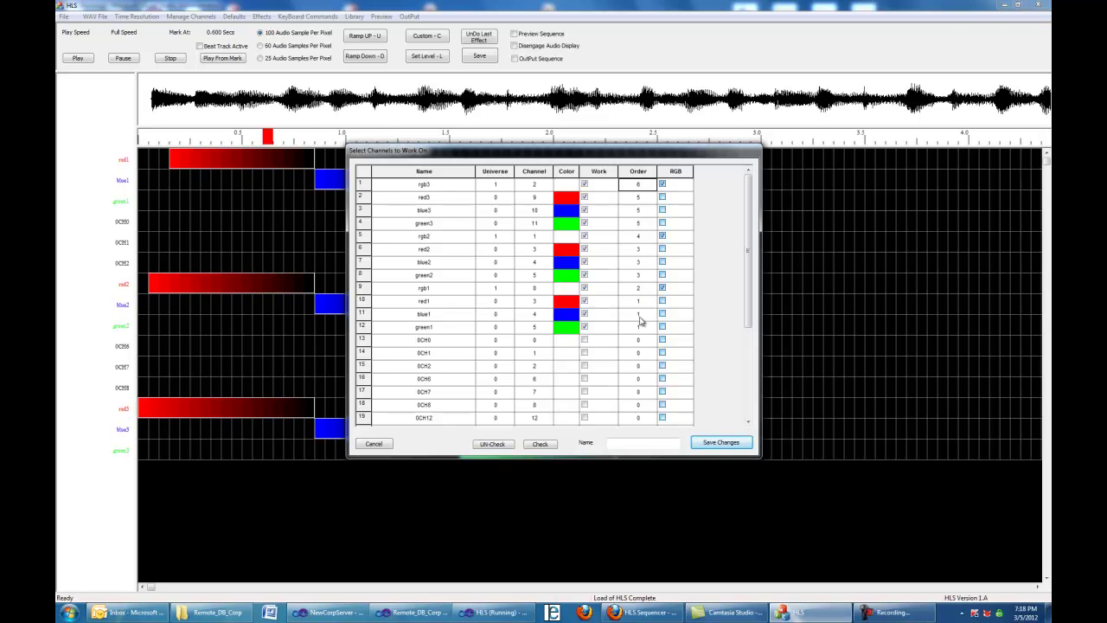
pyautogui.click(639, 171)
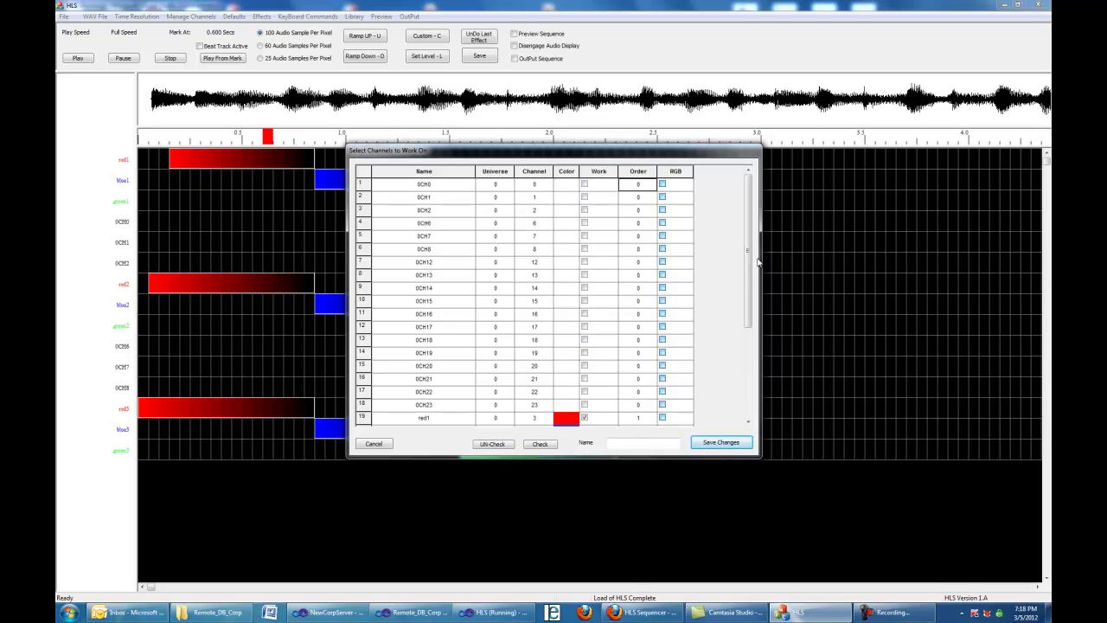
pyautogui.moveTo(749, 259); pyautogui.dragTo(749, 411)
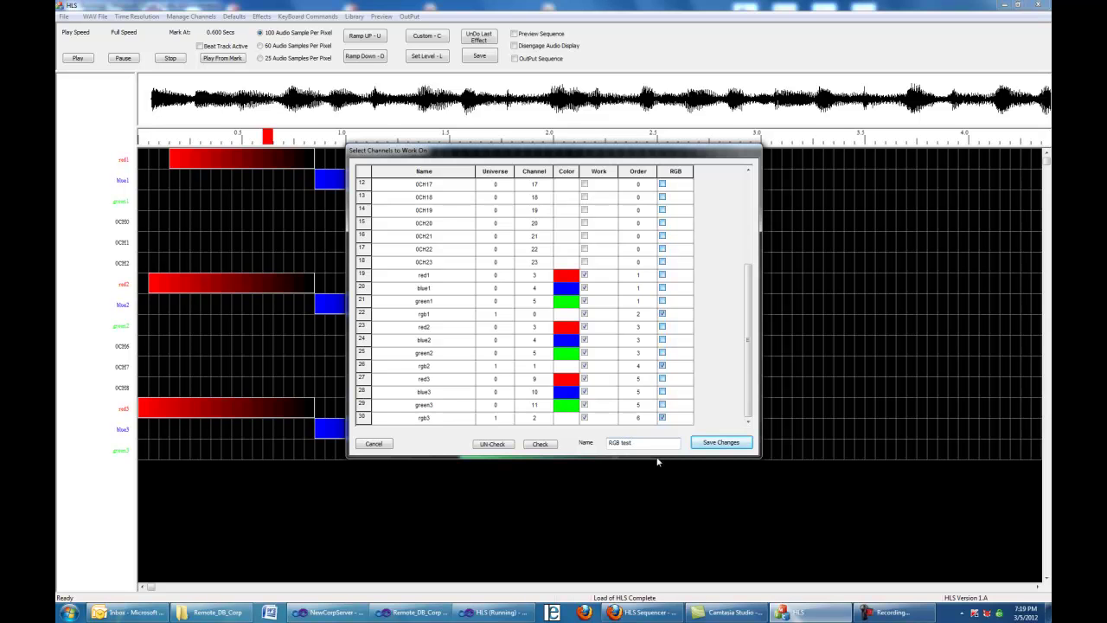
pyautogui.click(731, 444)
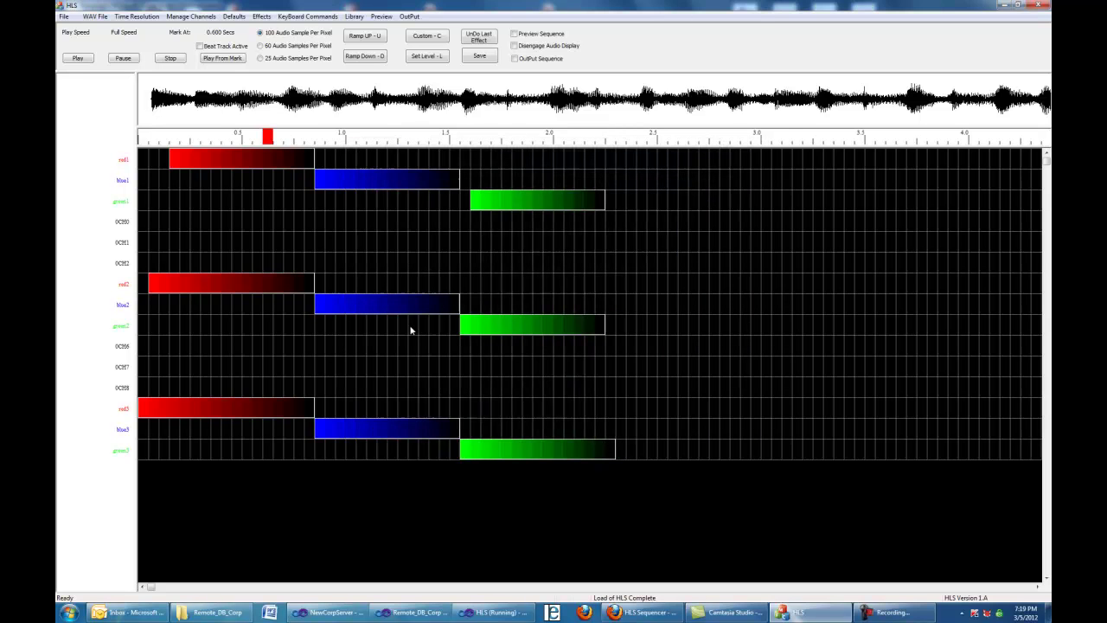
# Switch the sequence grid to show only the RGB test work group
pyautogui.click(193, 17)
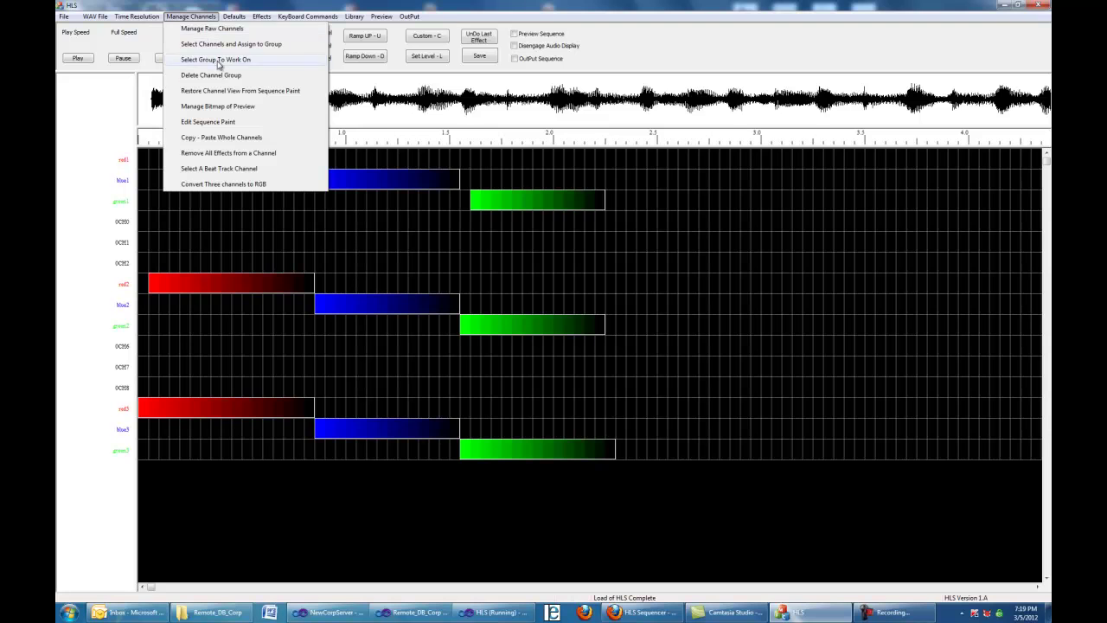
pyautogui.click(217, 60)
pyautogui.click(509, 226)
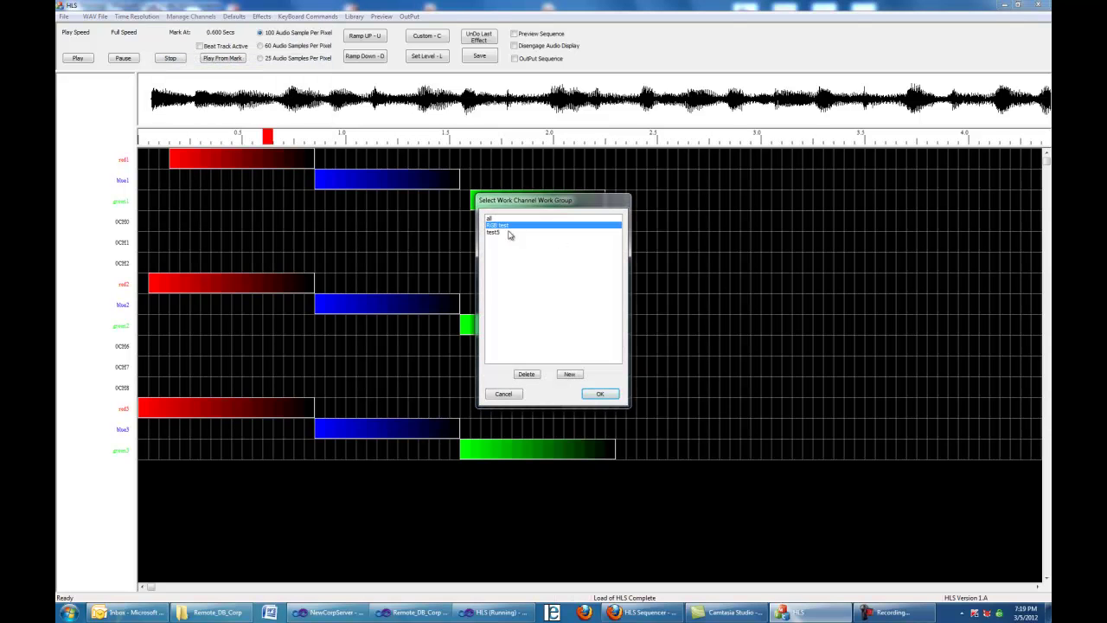
pyautogui.click(597, 394)
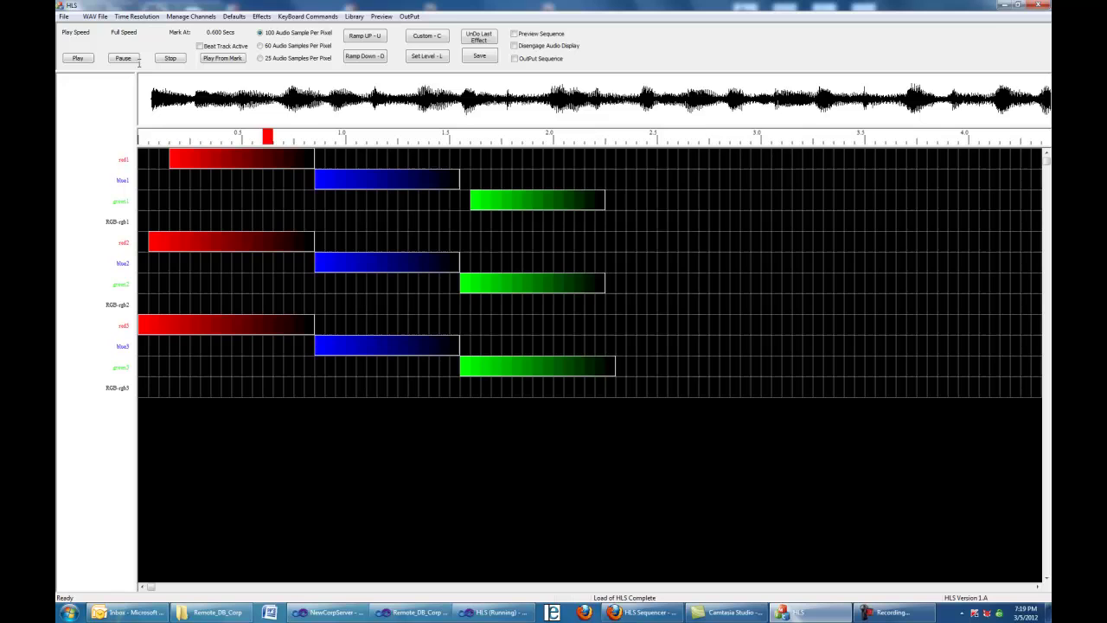
pyautogui.click(188, 18)
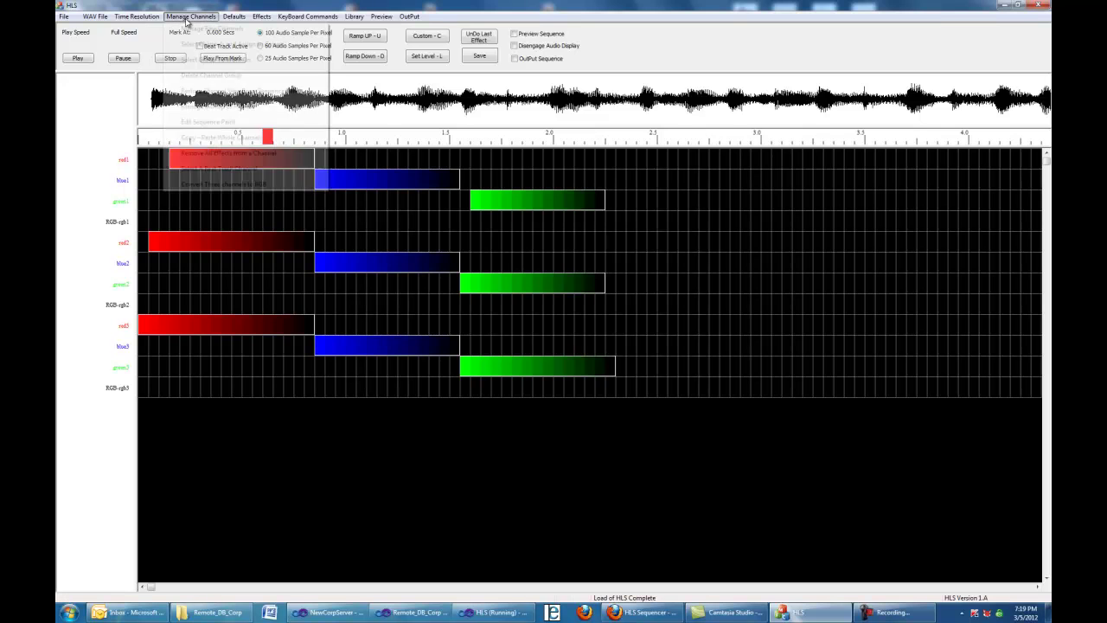
# In Three Channel Conversion, set red1 as the red source and green1 as the green source
pyautogui.click(244, 185)
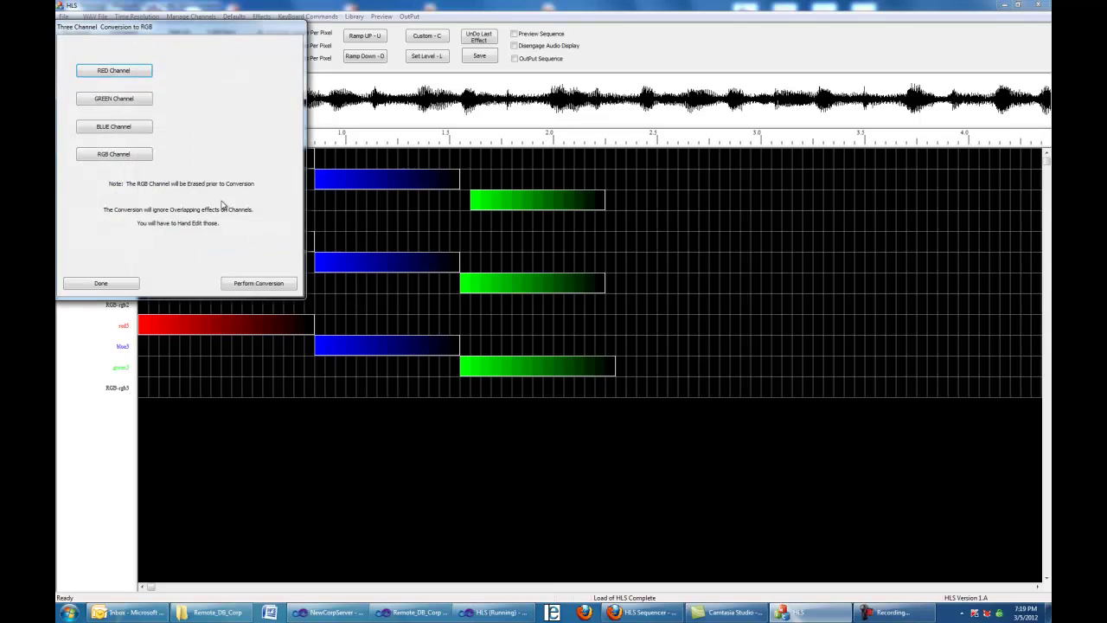
pyautogui.moveTo(209, 25); pyautogui.dragTo(868, 195)
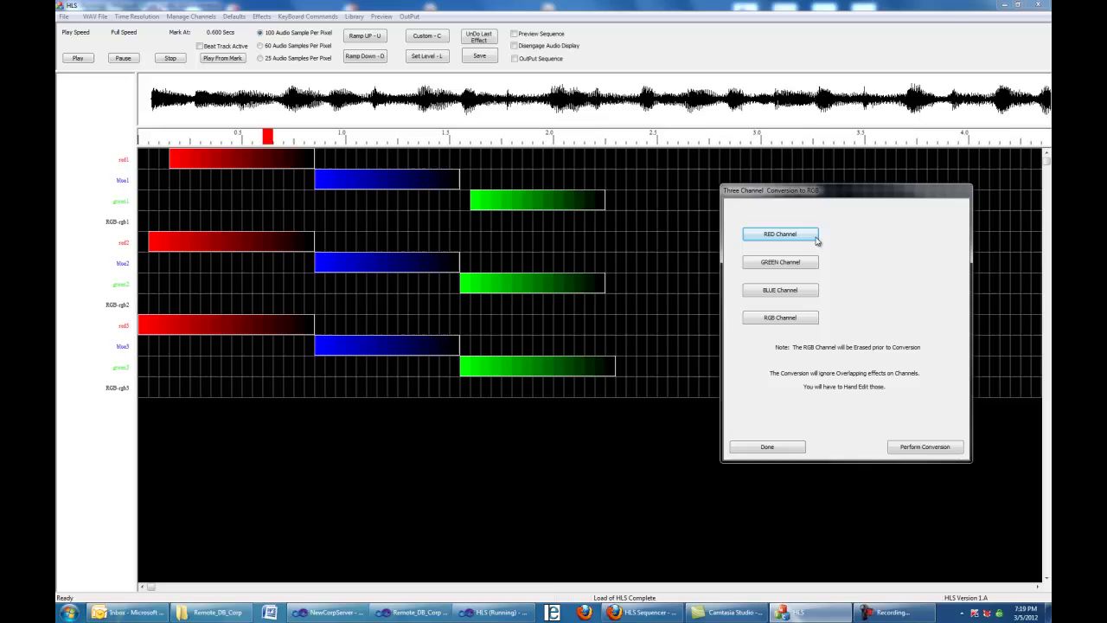
pyautogui.click(801, 236)
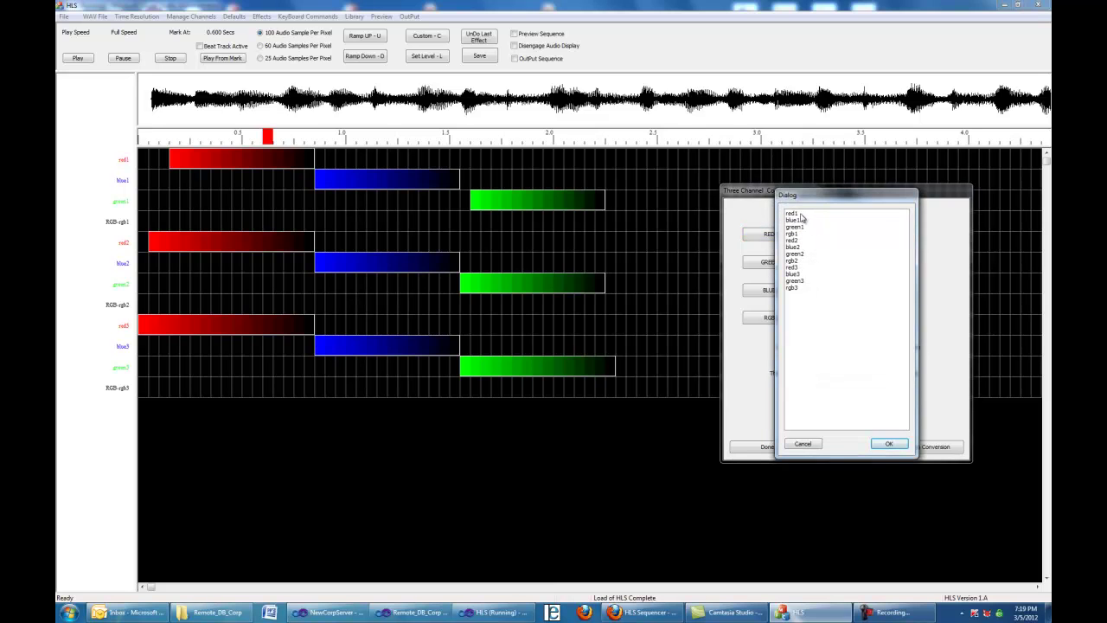
pyautogui.click(800, 213)
pyautogui.click(890, 444)
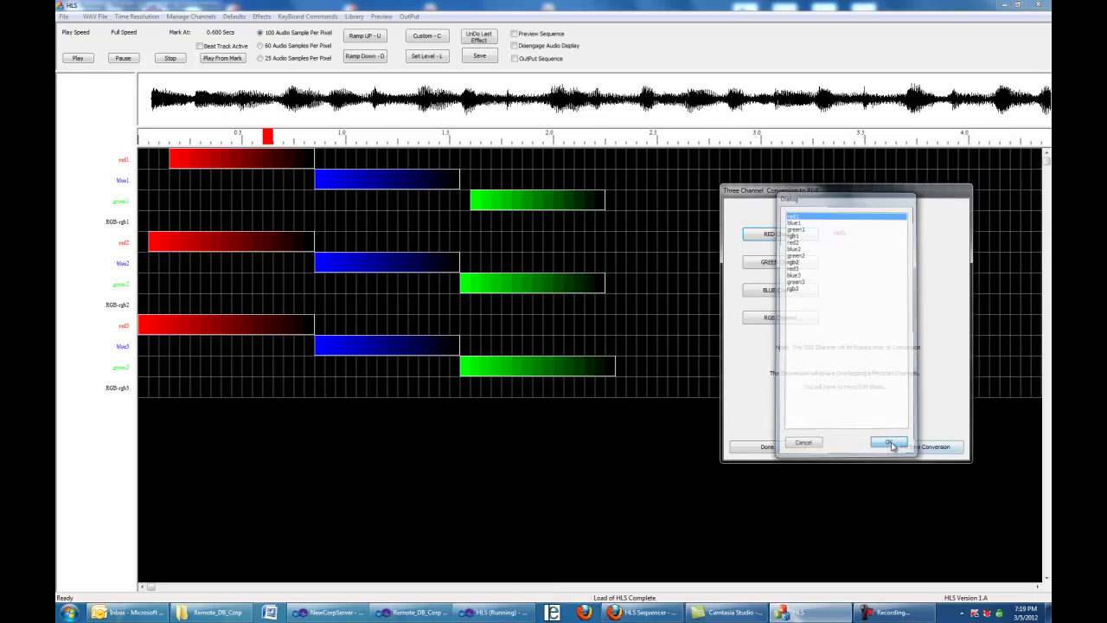
pyautogui.click(789, 262)
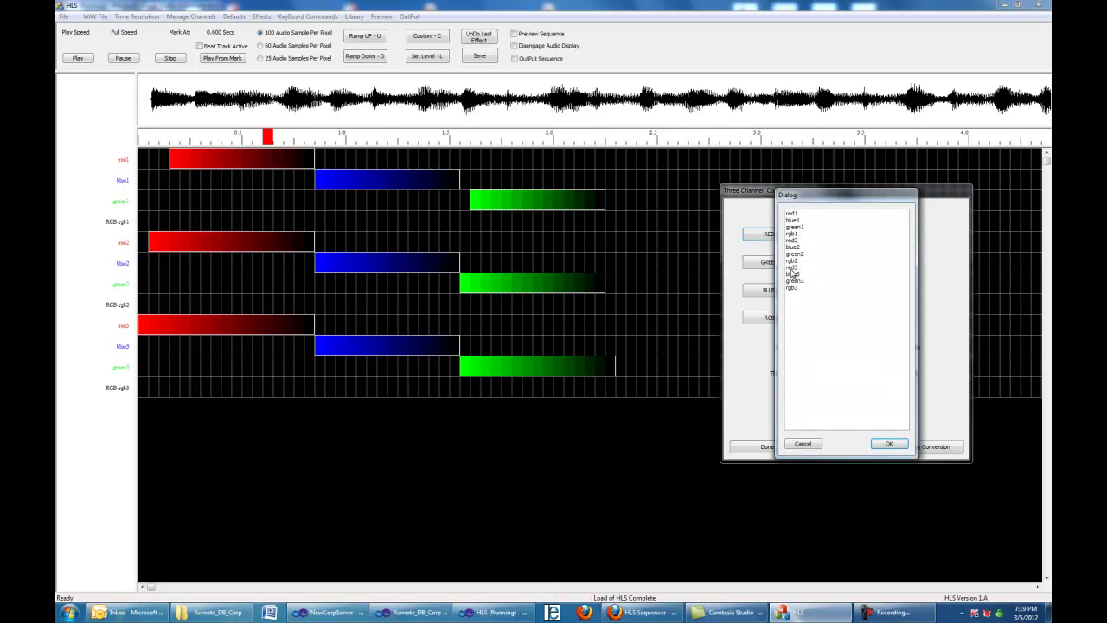
pyautogui.click(802, 228)
pyautogui.click(887, 447)
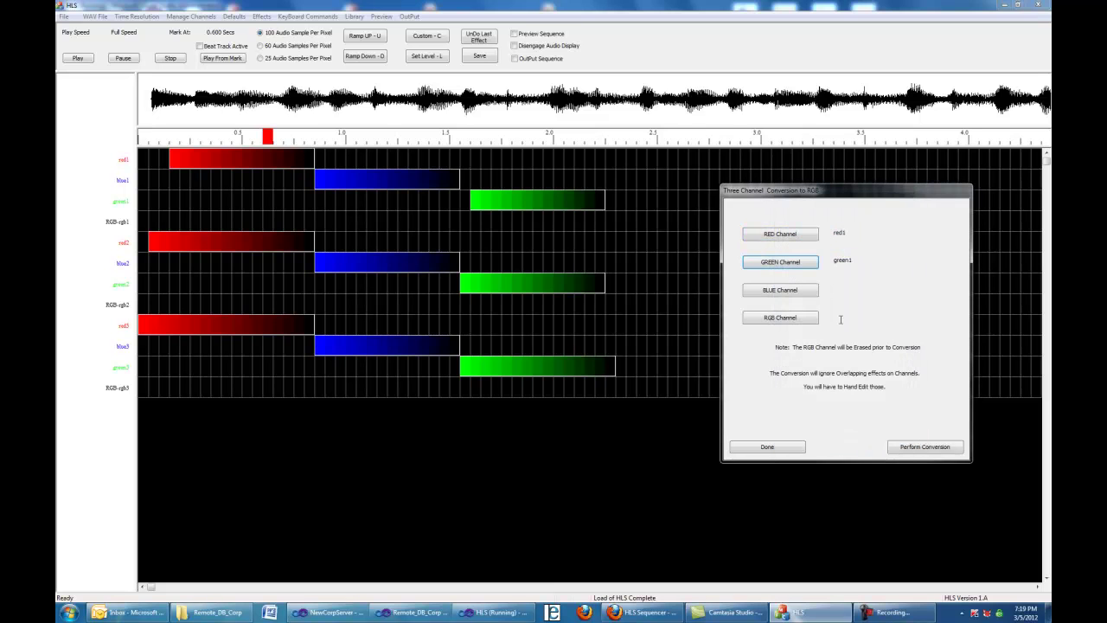
# Set blue1 as the blue source and rgb1 as the RGB target, then shift green1 slightly earlier
pyautogui.click(810, 293)
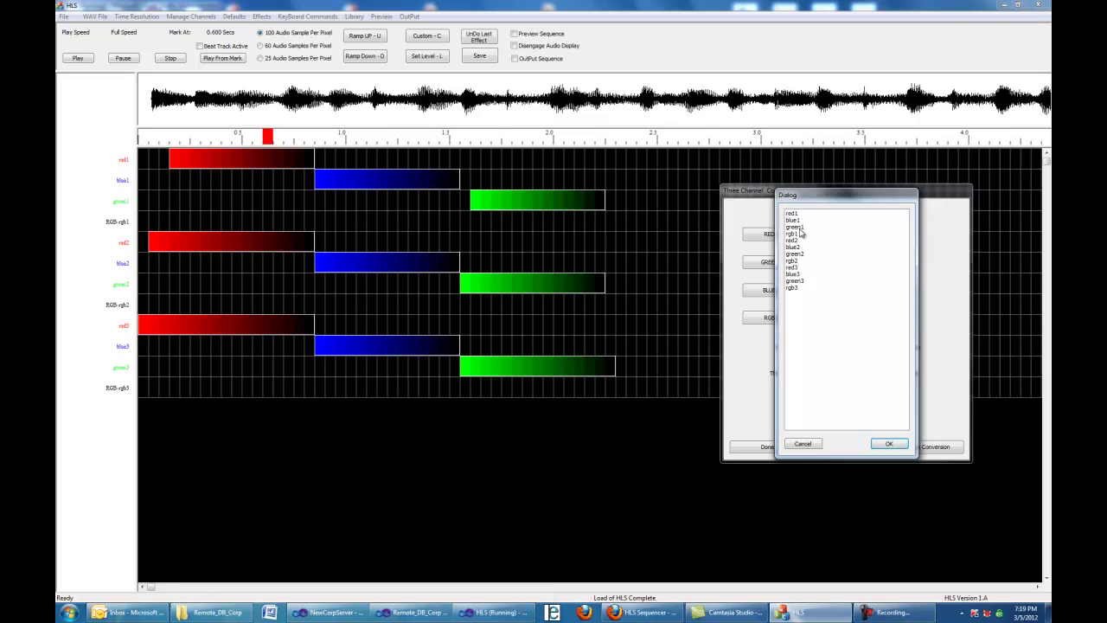
pyautogui.click(794, 220)
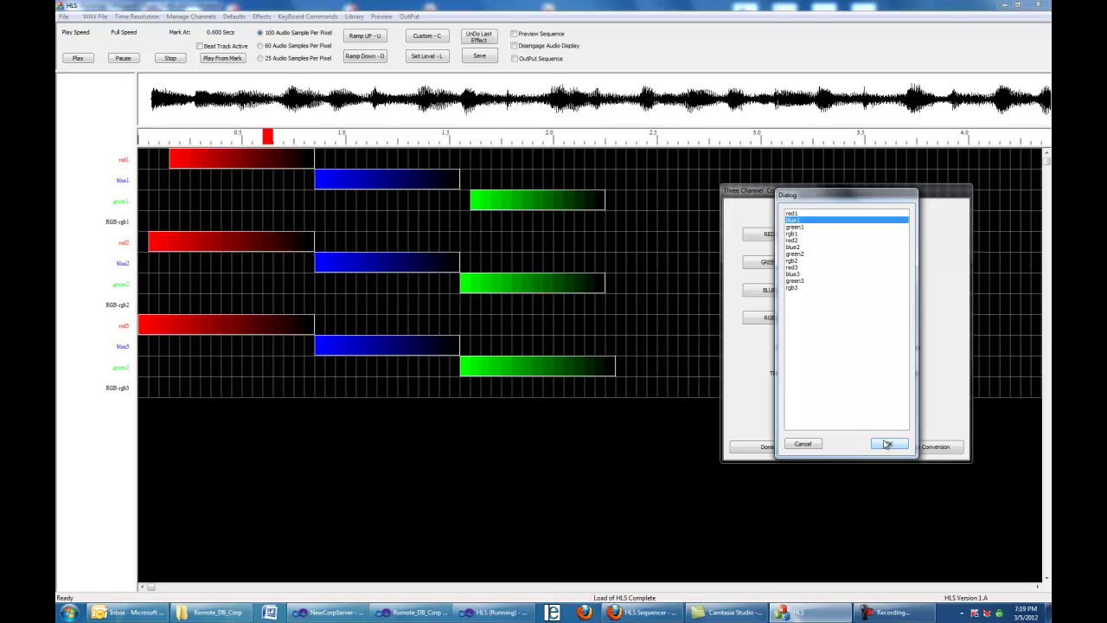
pyautogui.click(887, 444)
pyautogui.click(781, 320)
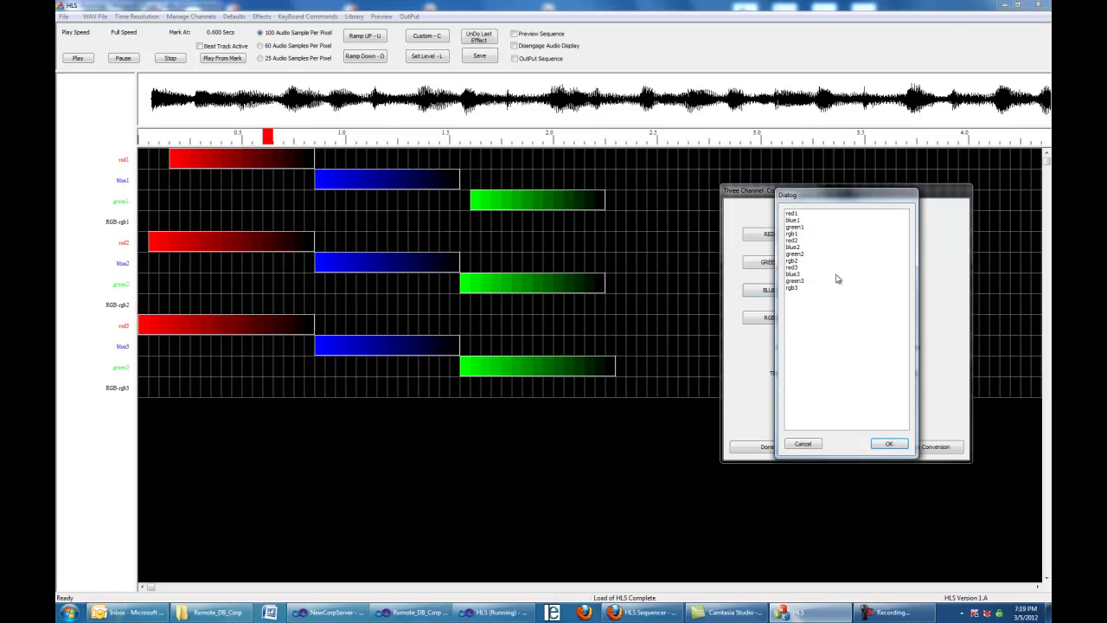
pyautogui.click(798, 235)
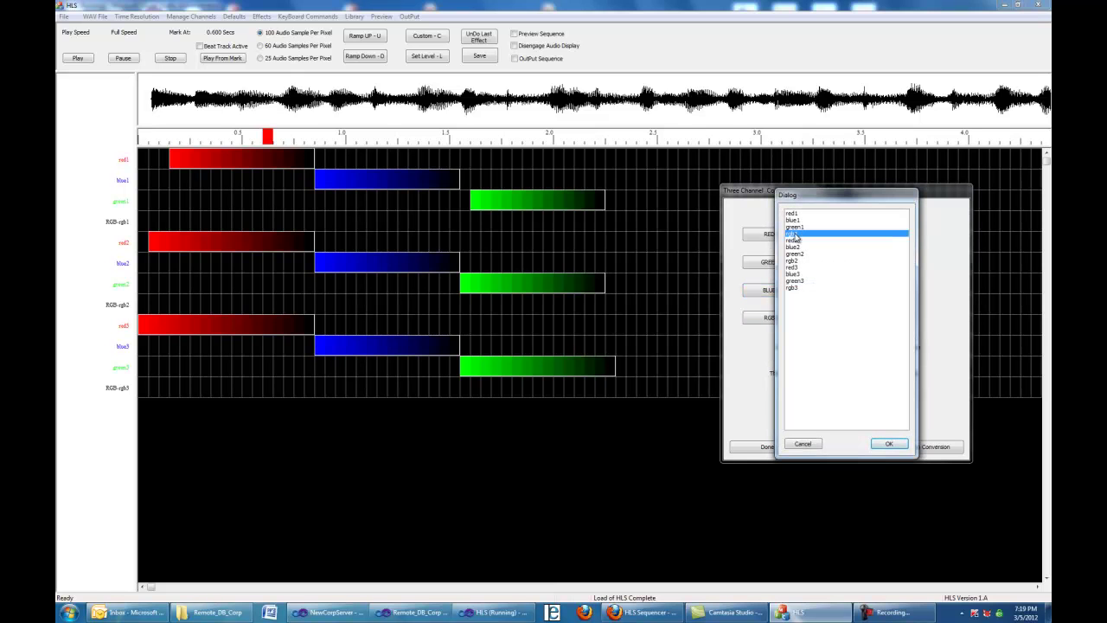
pyautogui.click(888, 444)
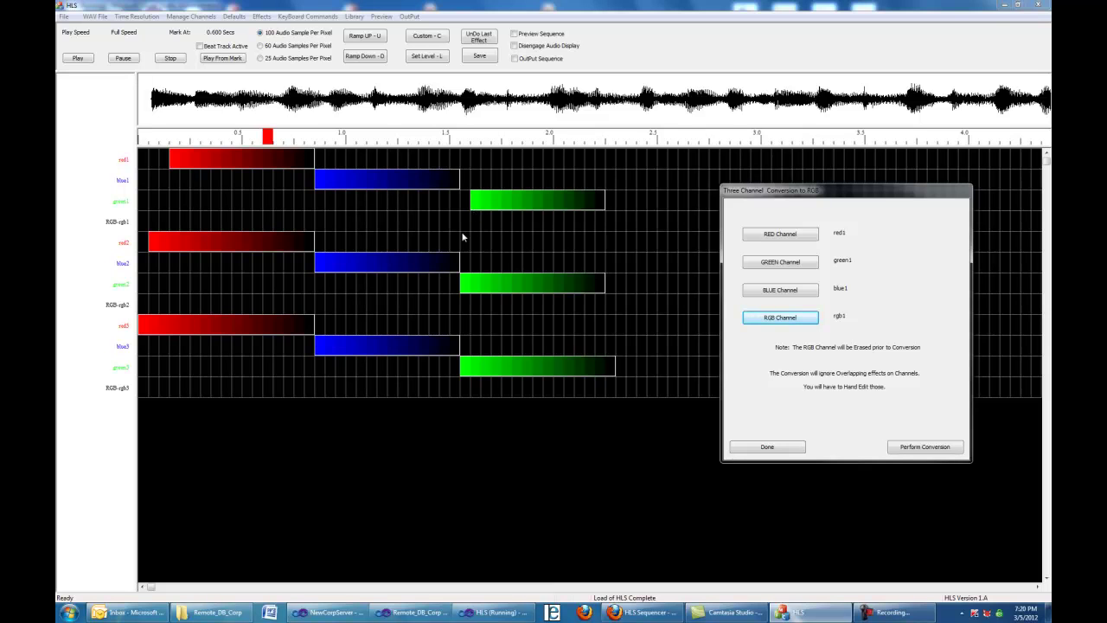
pyautogui.click(475, 210)
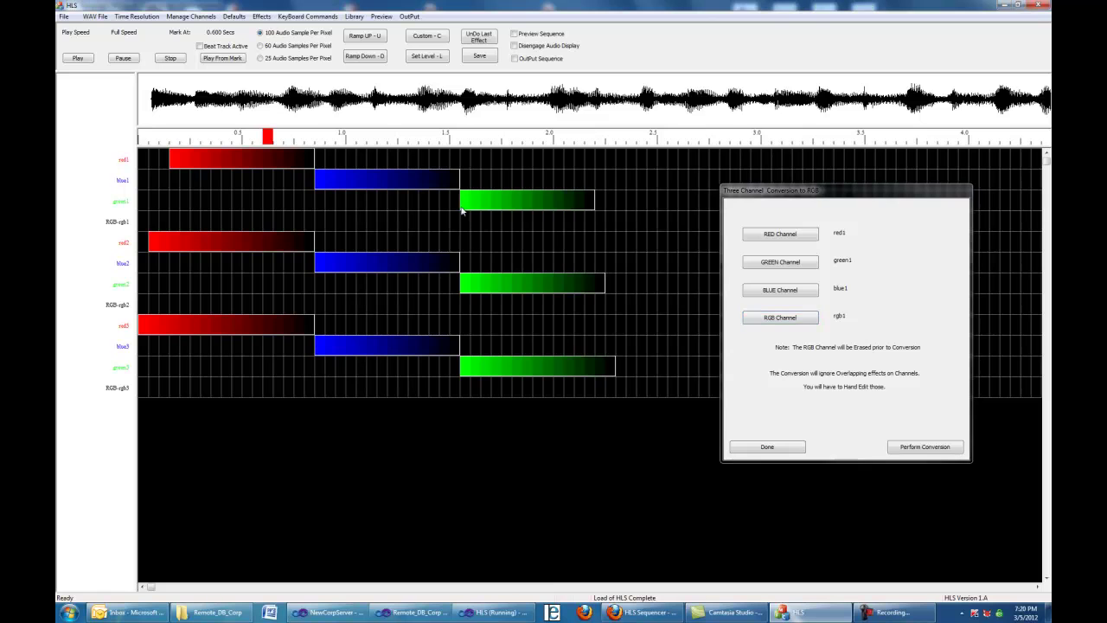
pyautogui.moveTo(476, 209)
pyautogui.mouseDown()
pyautogui.moveTo(364, 199)
pyautogui.moveTo(467, 206)
pyautogui.mouseUp()
# Convert the first trio into rgb1, then move the blue2 and green2 effects earlier
pyautogui.click(926, 447)
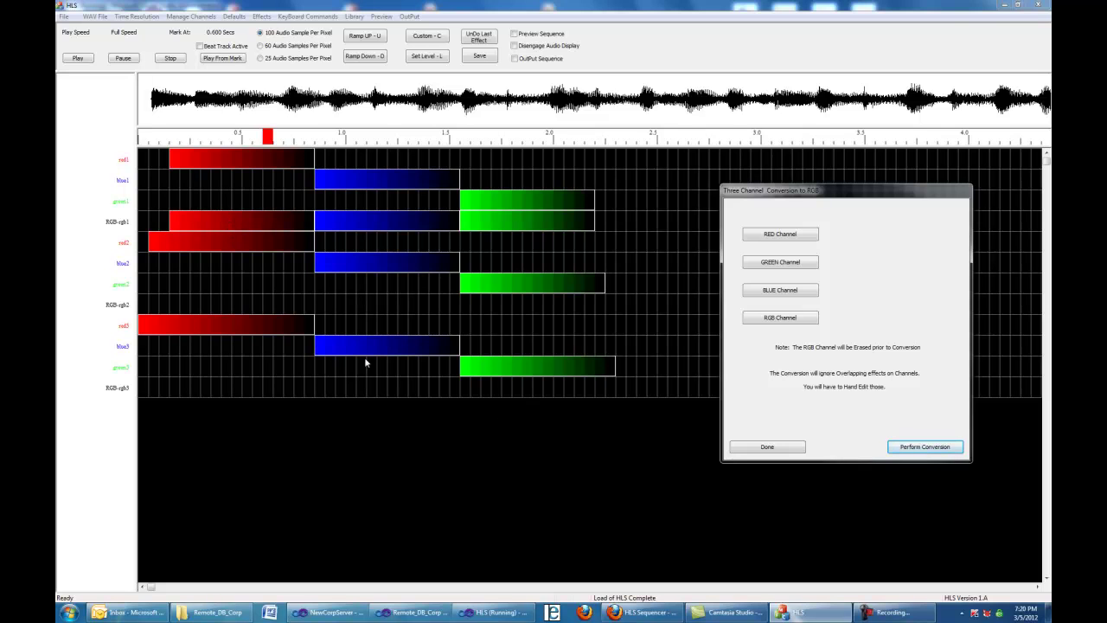
pyautogui.moveTo(320, 265); pyautogui.dragTo(252, 275)
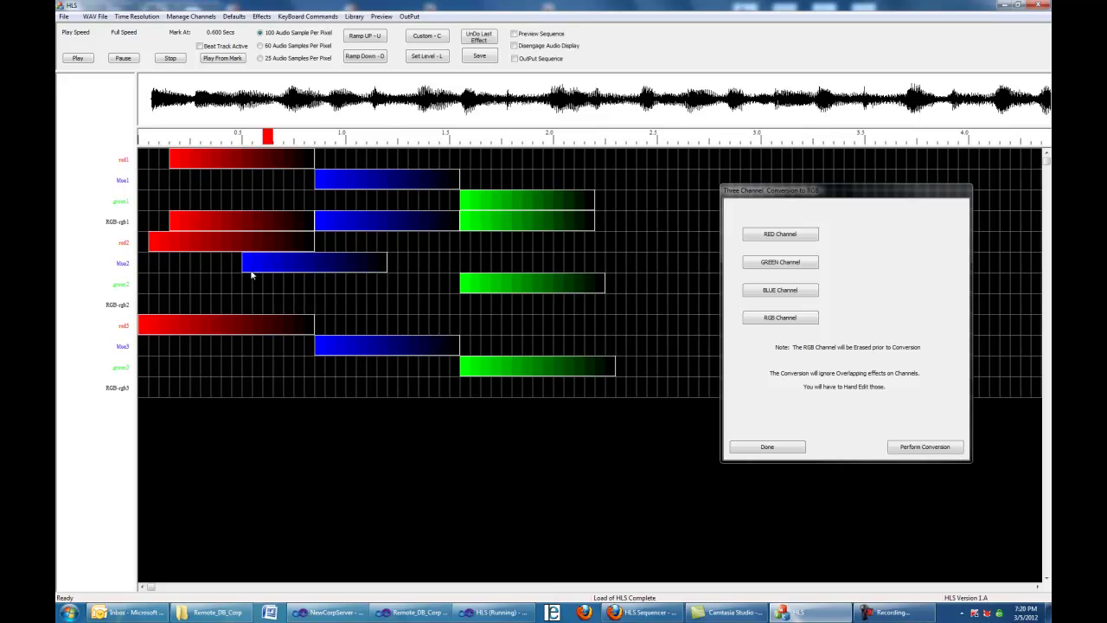
pyautogui.moveTo(480, 293); pyautogui.dragTo(378, 297)
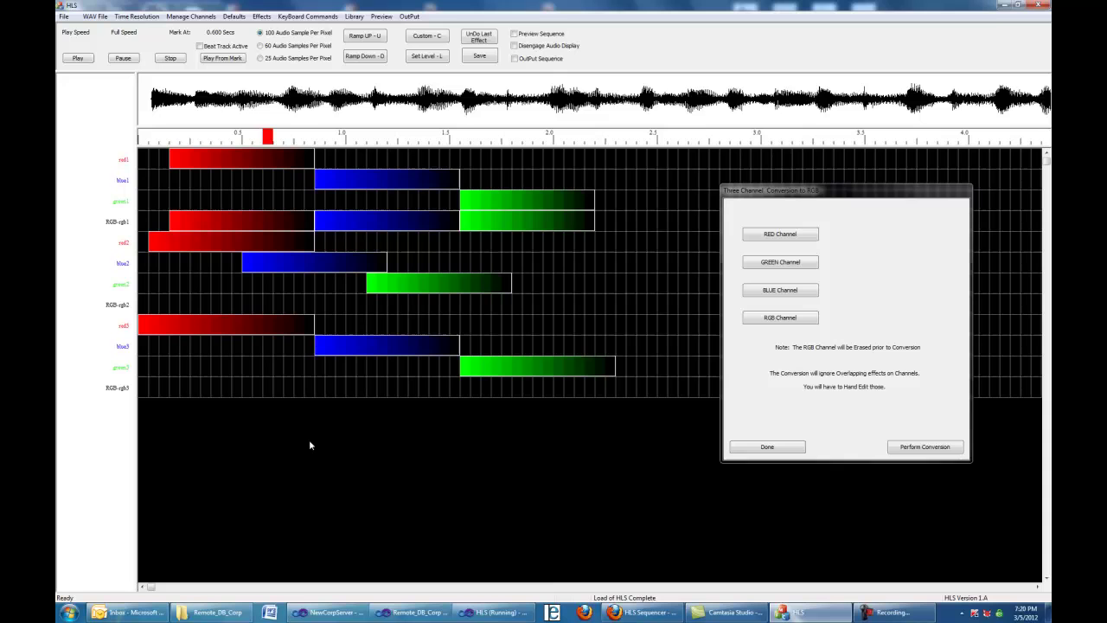
# Set red2 as the red source and green2 as the green source
pyautogui.click(808, 239)
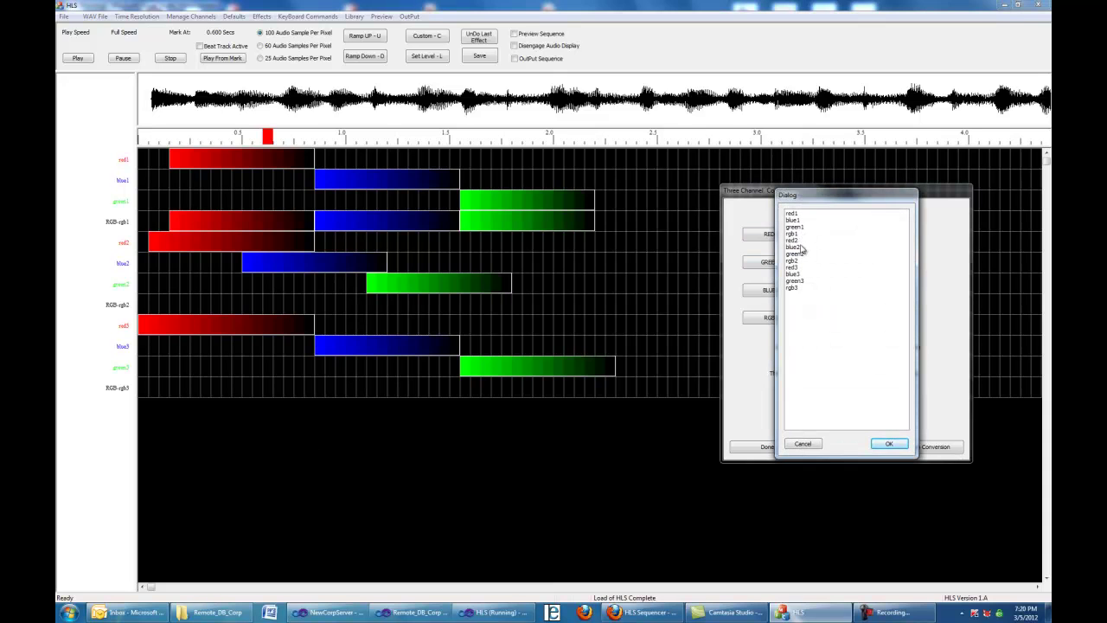
pyautogui.click(797, 241)
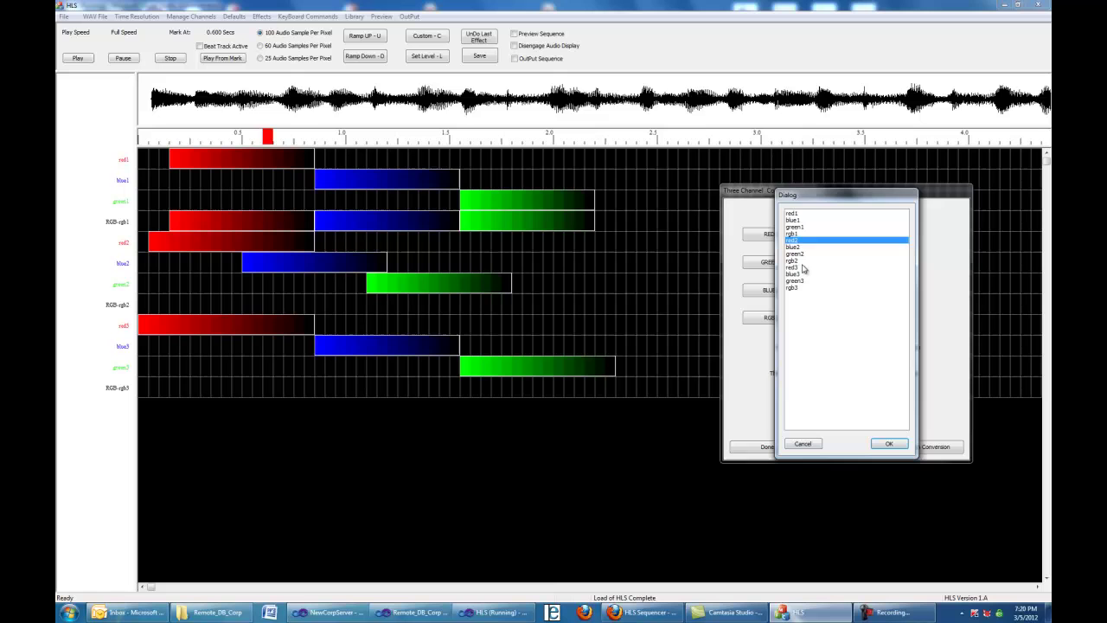
pyautogui.click(888, 443)
pyautogui.click(802, 264)
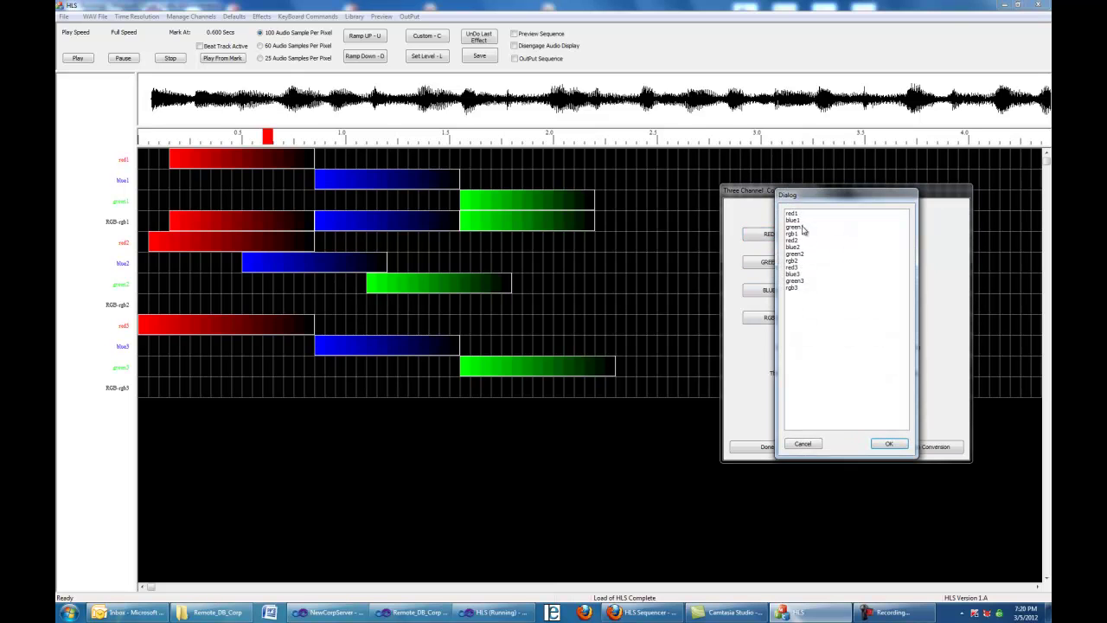
pyautogui.click(799, 253)
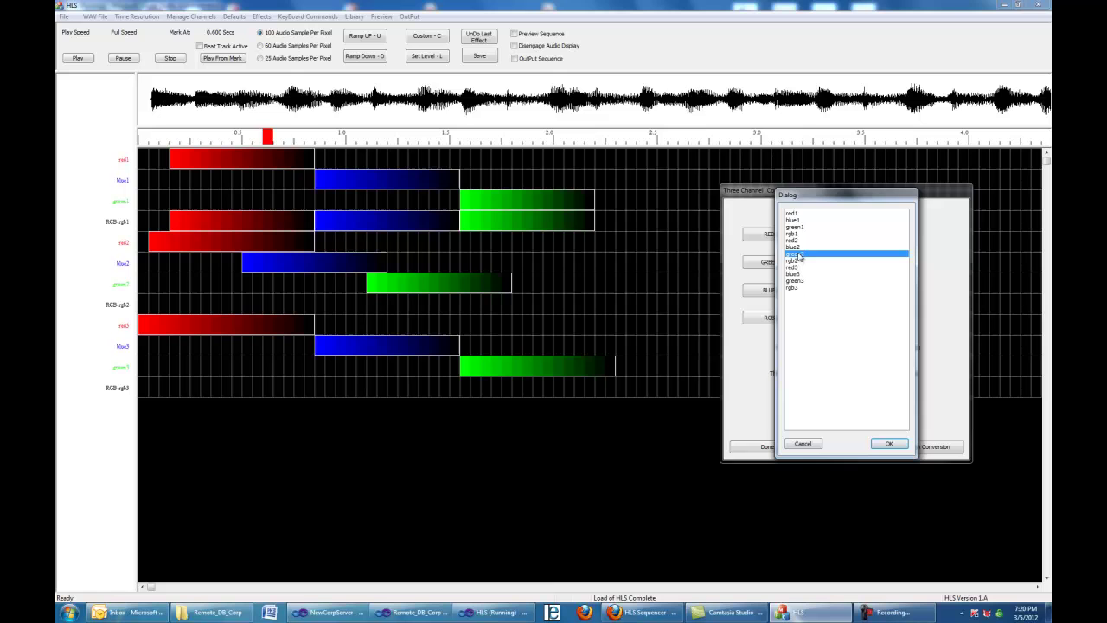
pyautogui.click(888, 444)
# Set blue2 as the blue source and rgb2 as the RGB target, convert, and close the window
pyautogui.click(805, 293)
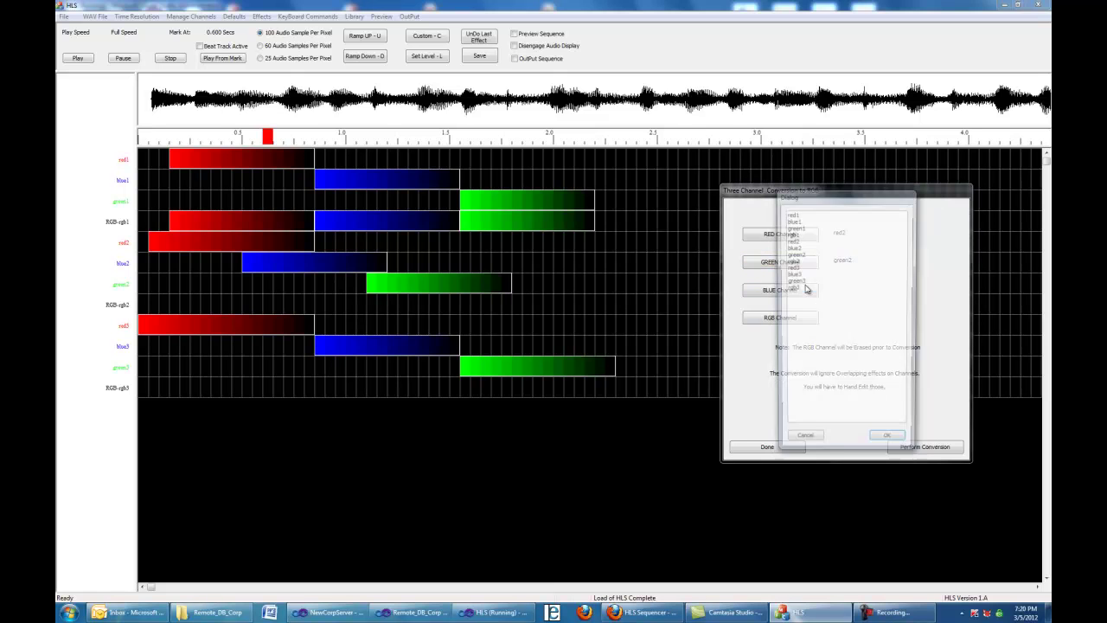
pyautogui.click(797, 247)
pyautogui.click(889, 444)
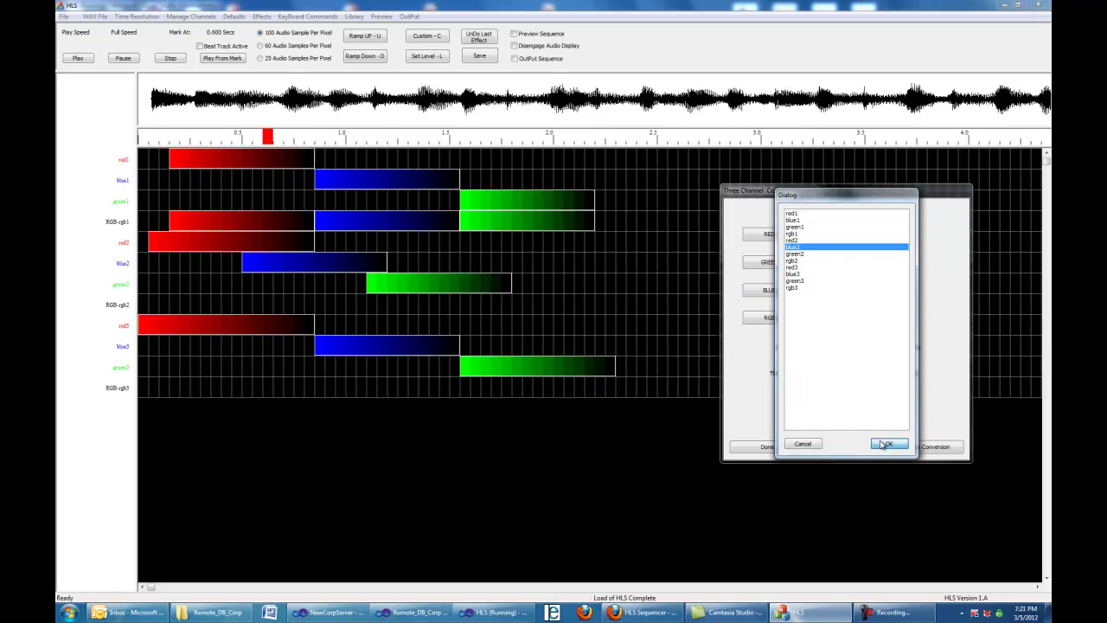
pyautogui.click(814, 321)
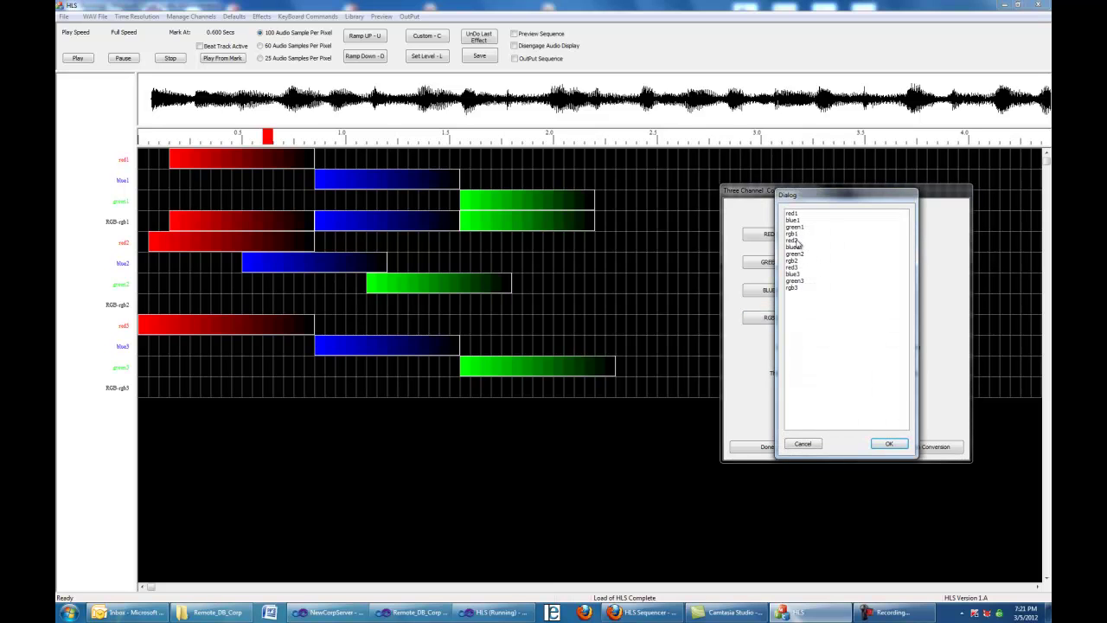
pyautogui.click(795, 262)
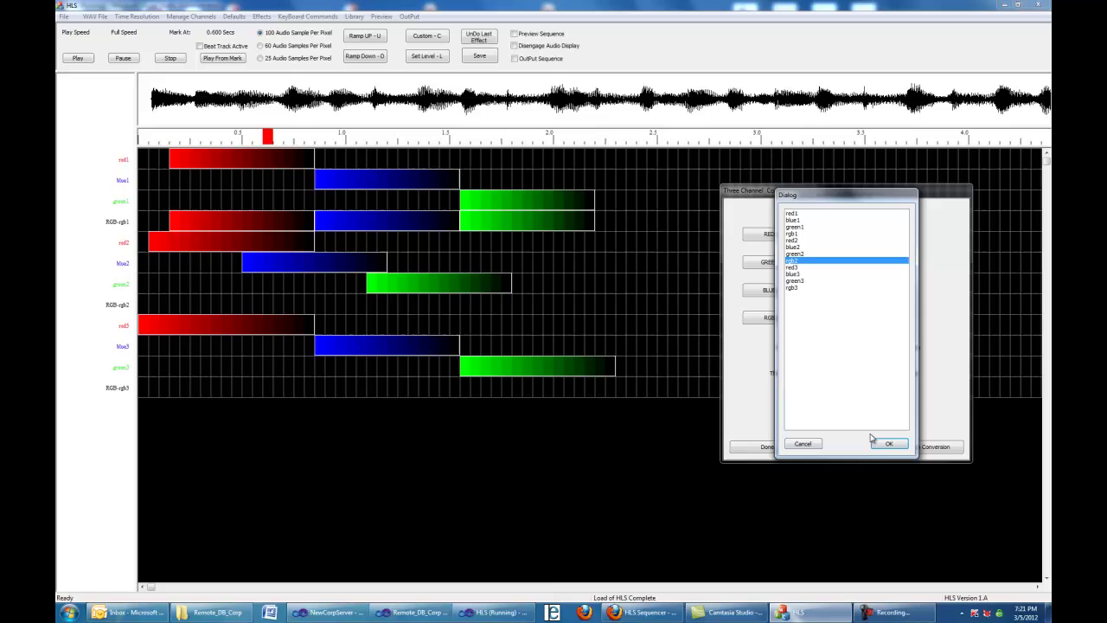
pyautogui.click(888, 444)
pyautogui.click(923, 450)
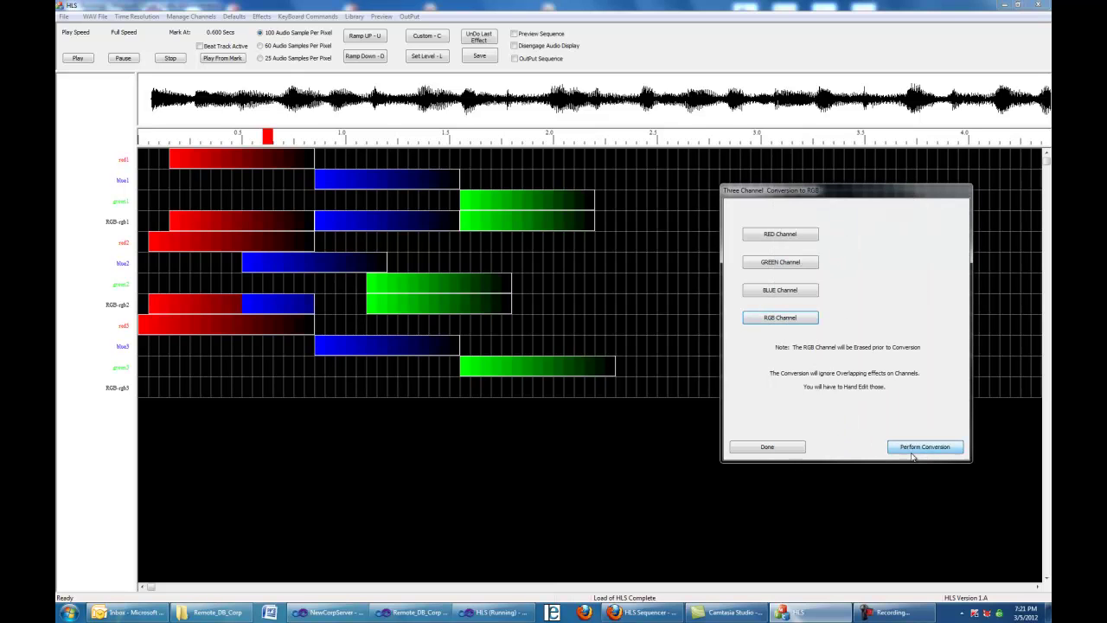
pyautogui.click(768, 447)
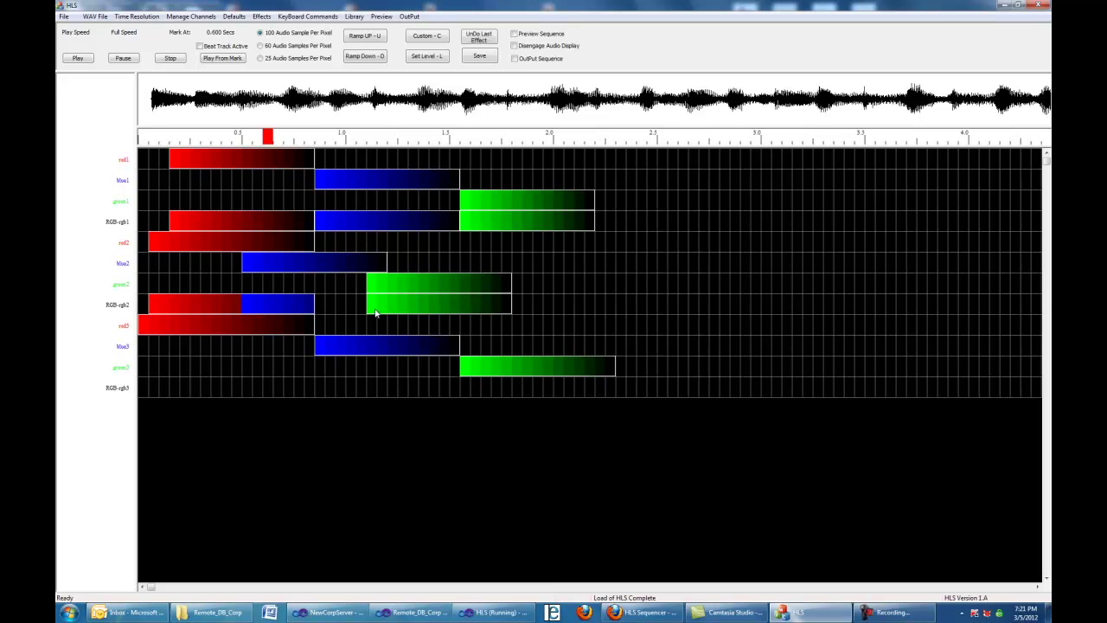
# In the RGB-rgb2 row, extend the red block, shorten the blue block, and move green left against it
pyautogui.moveTo(370, 309); pyautogui.dragTo(451, 320)
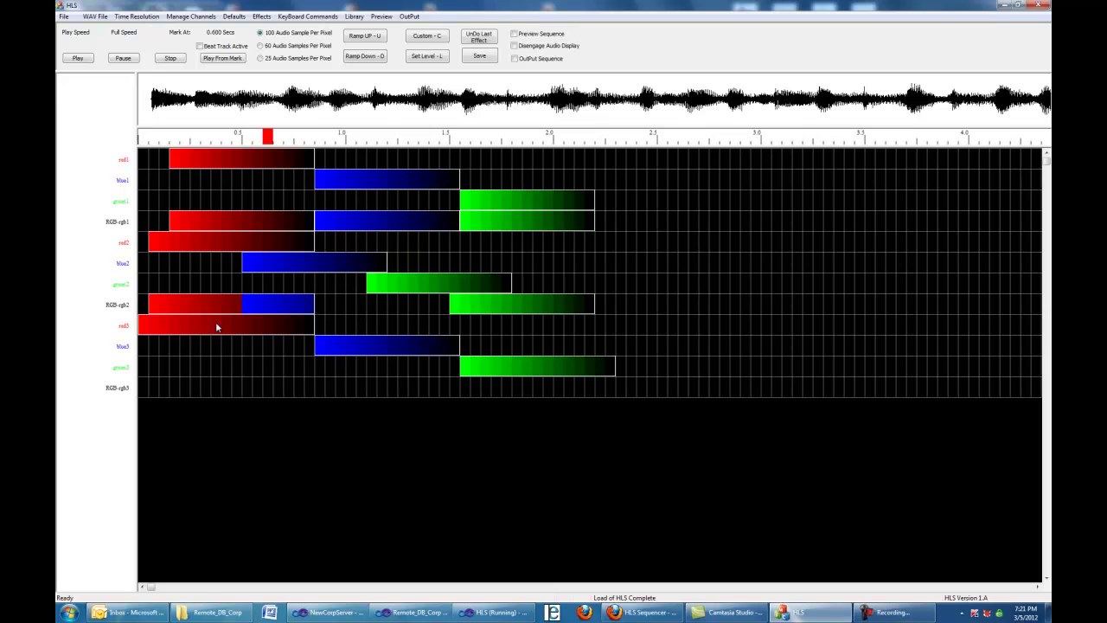
pyautogui.moveTo(248, 313); pyautogui.dragTo(211, 309)
pyautogui.moveTo(153, 308); pyautogui.dragTo(144, 312)
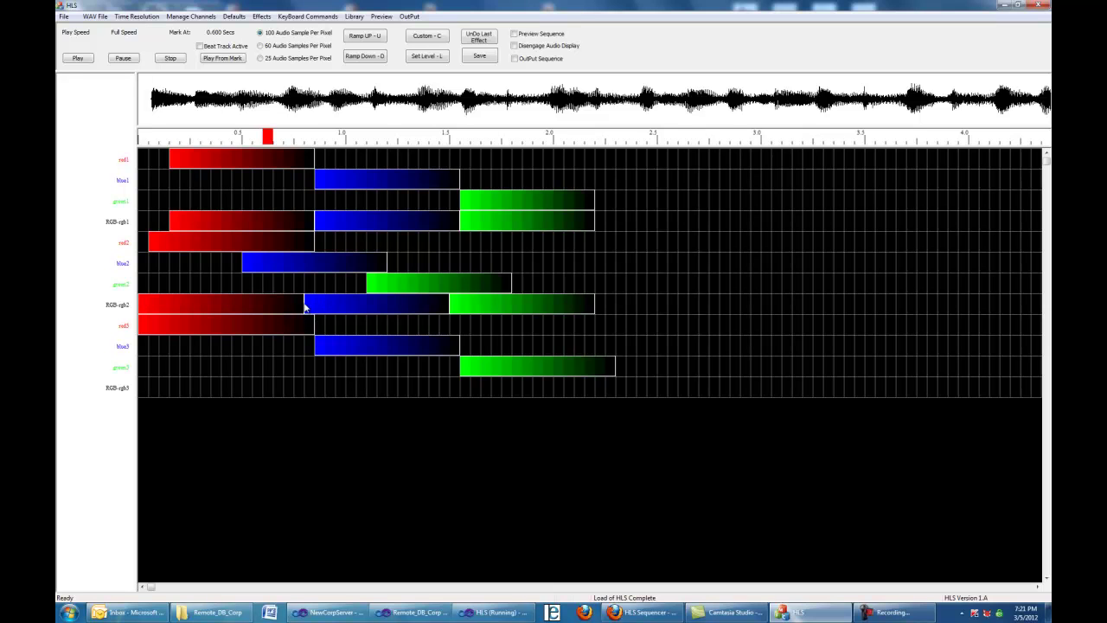
pyautogui.moveTo(451, 309); pyautogui.dragTo(556, 311)
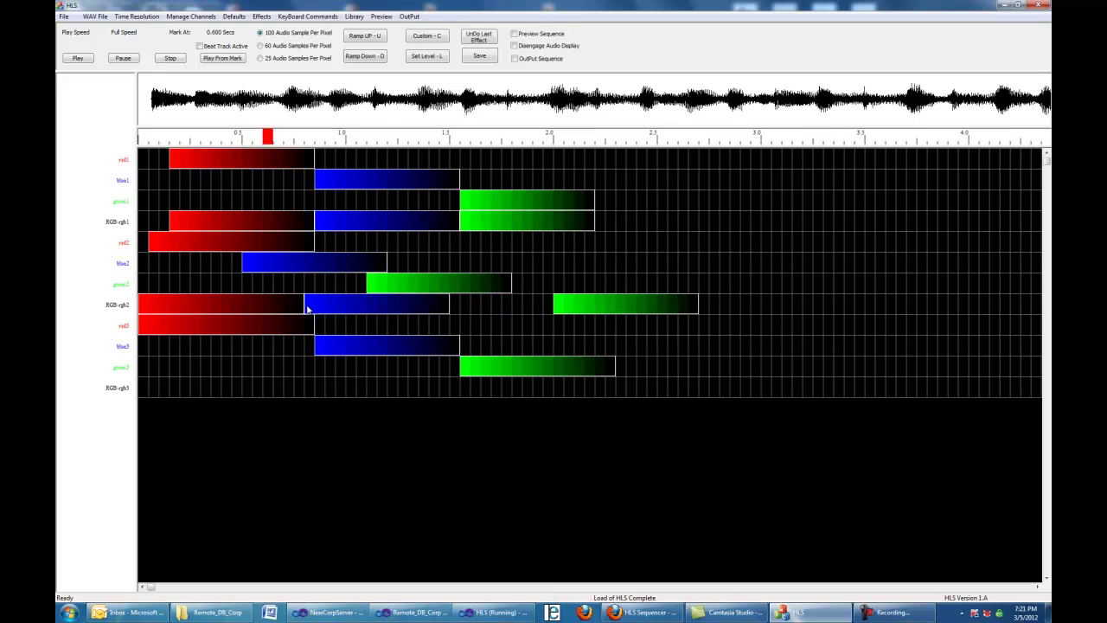
pyautogui.moveTo(308, 309); pyautogui.dragTo(369, 311)
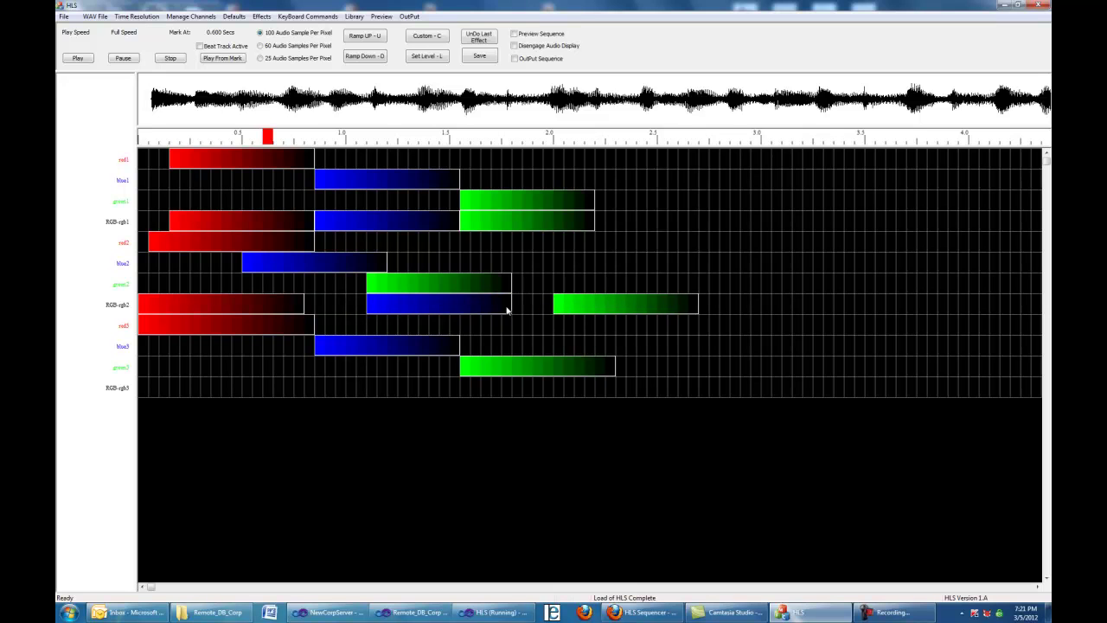
pyautogui.moveTo(507, 310); pyautogui.dragTo(288, 320)
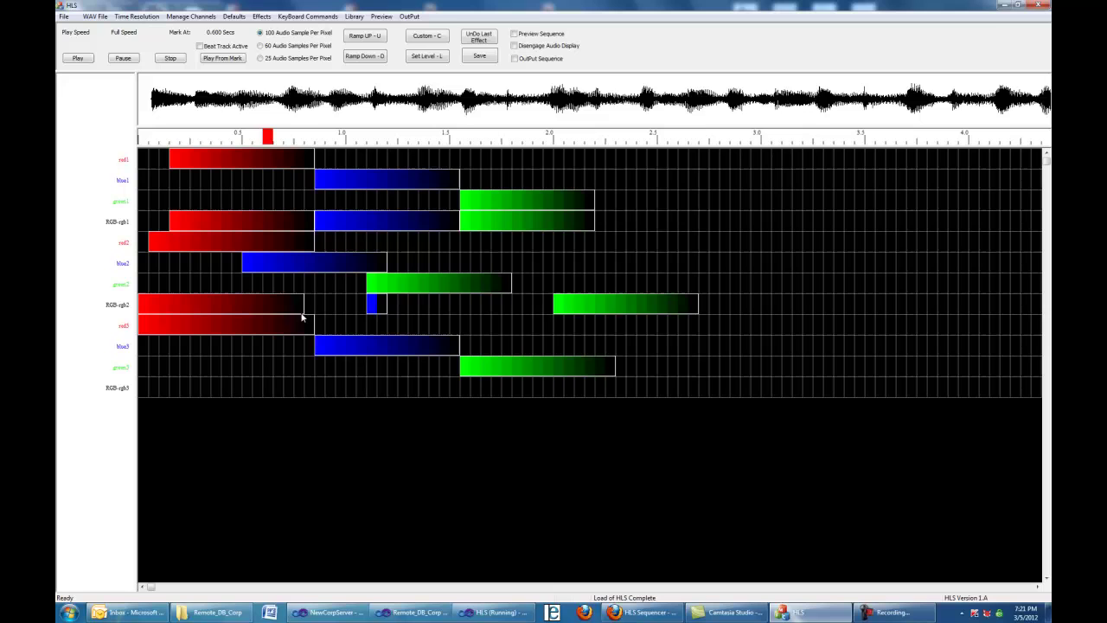
pyautogui.moveTo(302, 317); pyautogui.dragTo(387, 314)
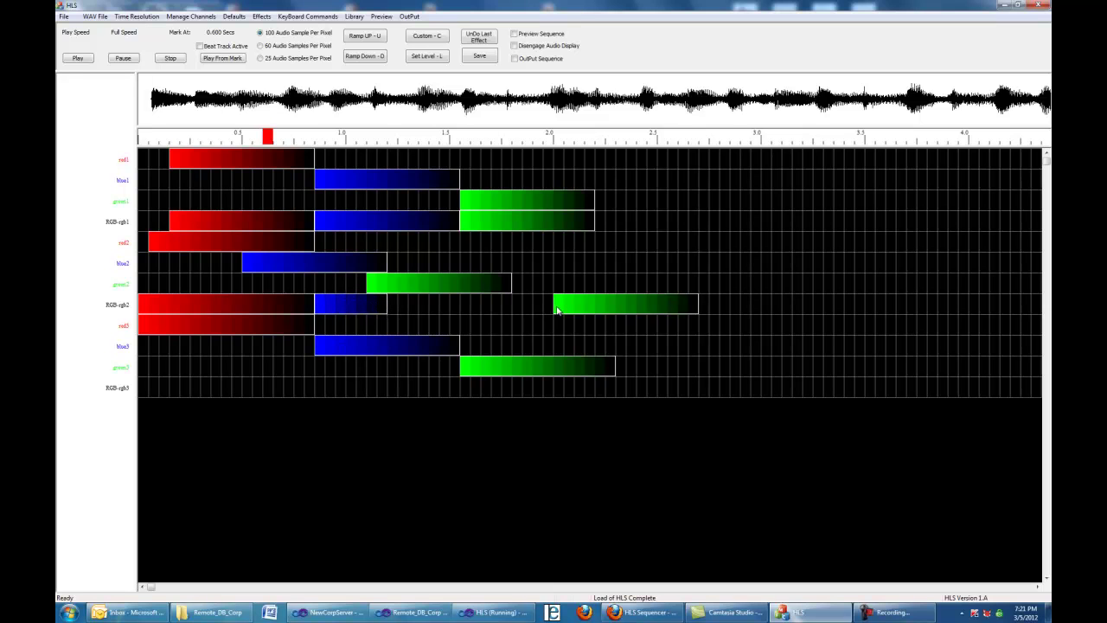
pyautogui.moveTo(381, 315); pyautogui.dragTo(358, 316)
pyautogui.moveTo(560, 308); pyautogui.dragTo(366, 319)
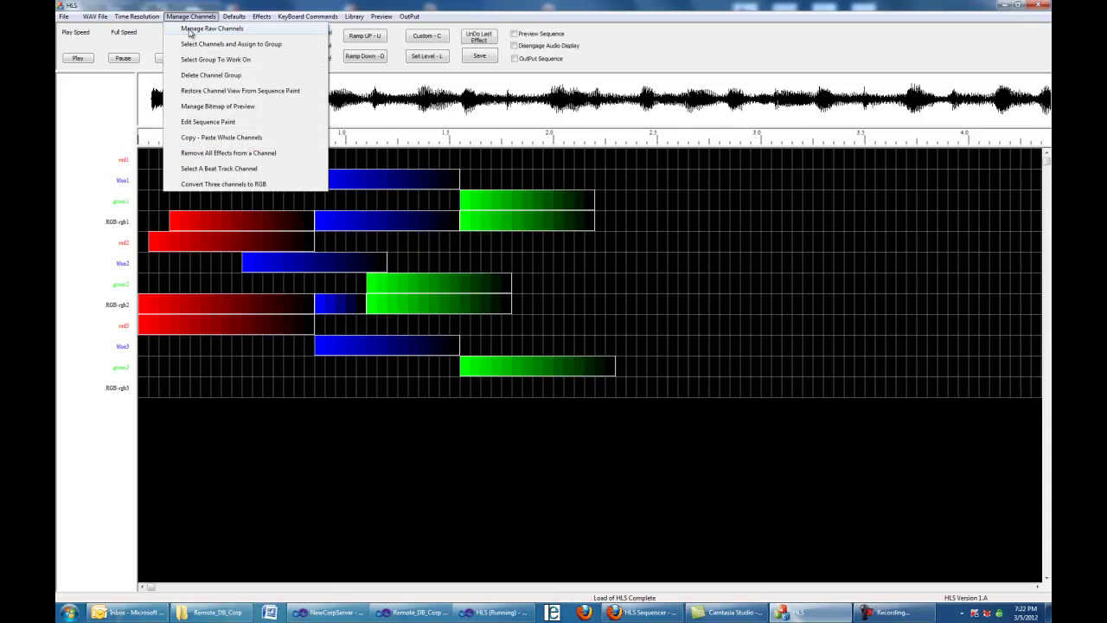
# In the channel manager, delete the red1, blue1 and green1 channels
pyautogui.click(190, 29)
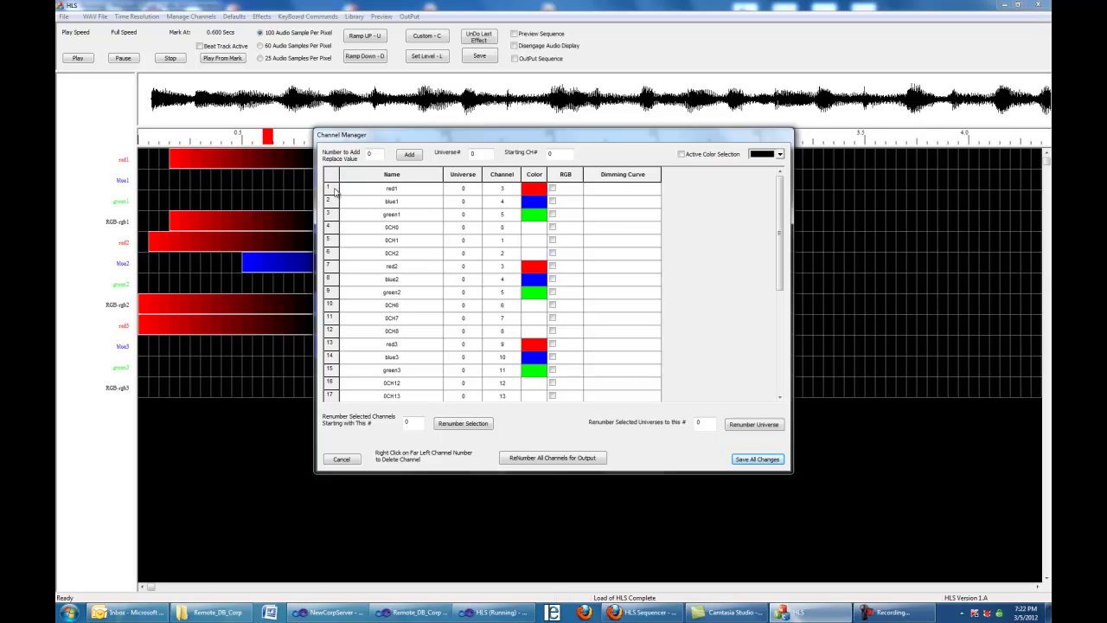
pyautogui.rightClick(335, 190)
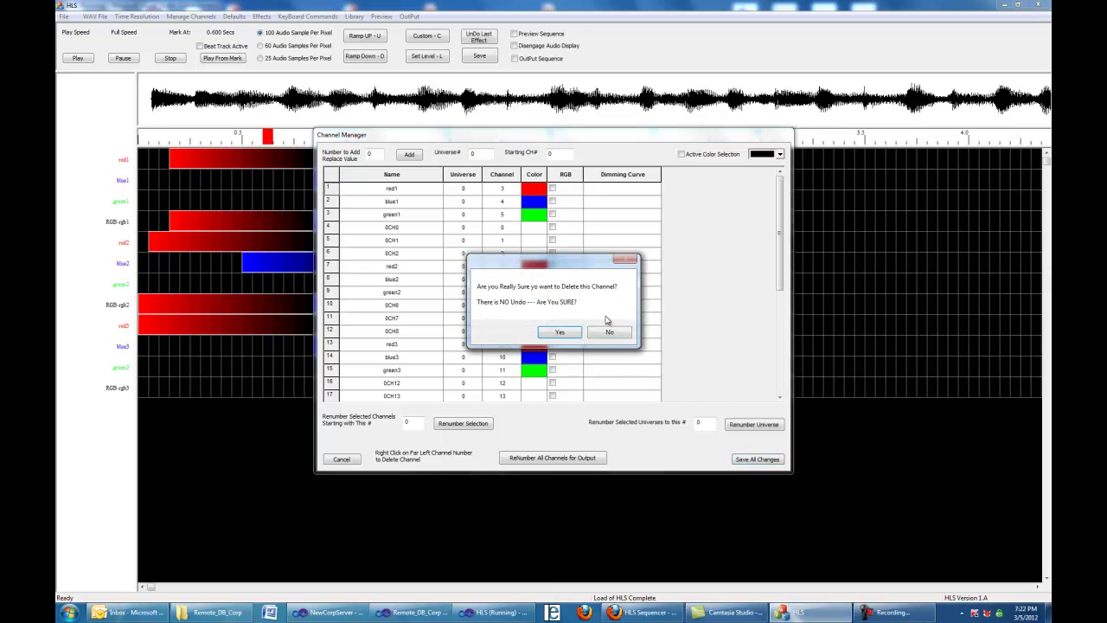
pyautogui.click(569, 335)
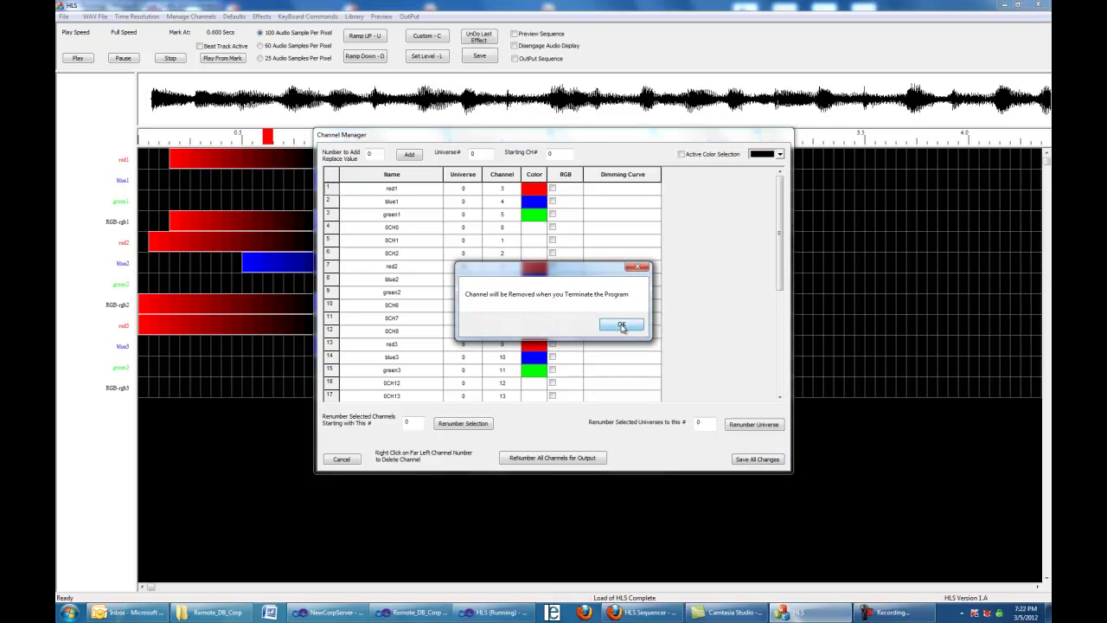
pyautogui.click(622, 328)
pyautogui.rightClick(333, 190)
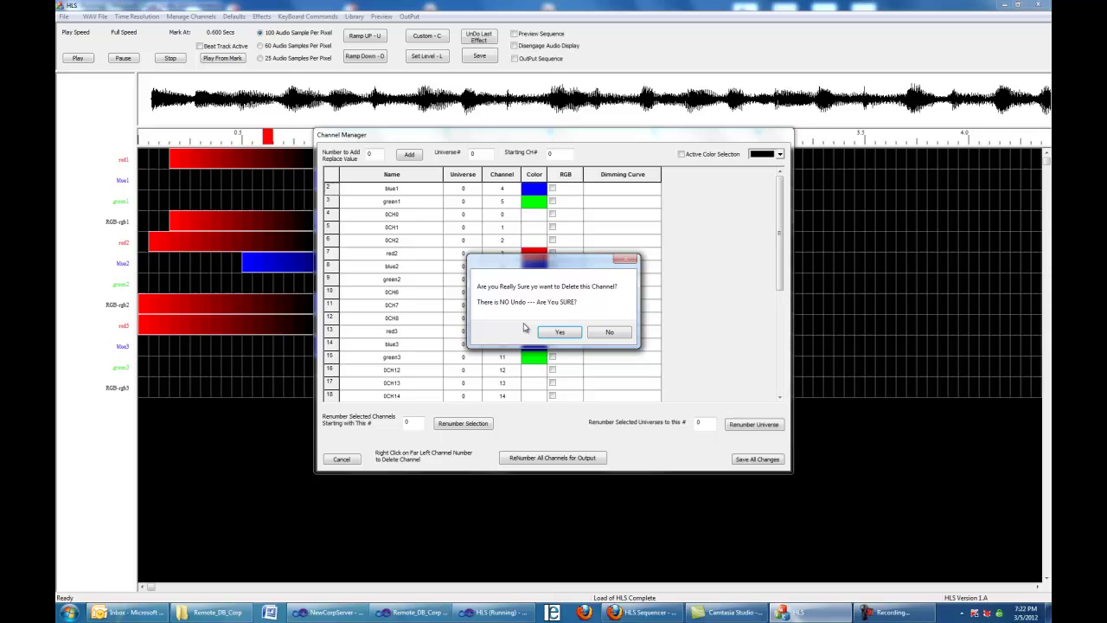
pyautogui.click(569, 335)
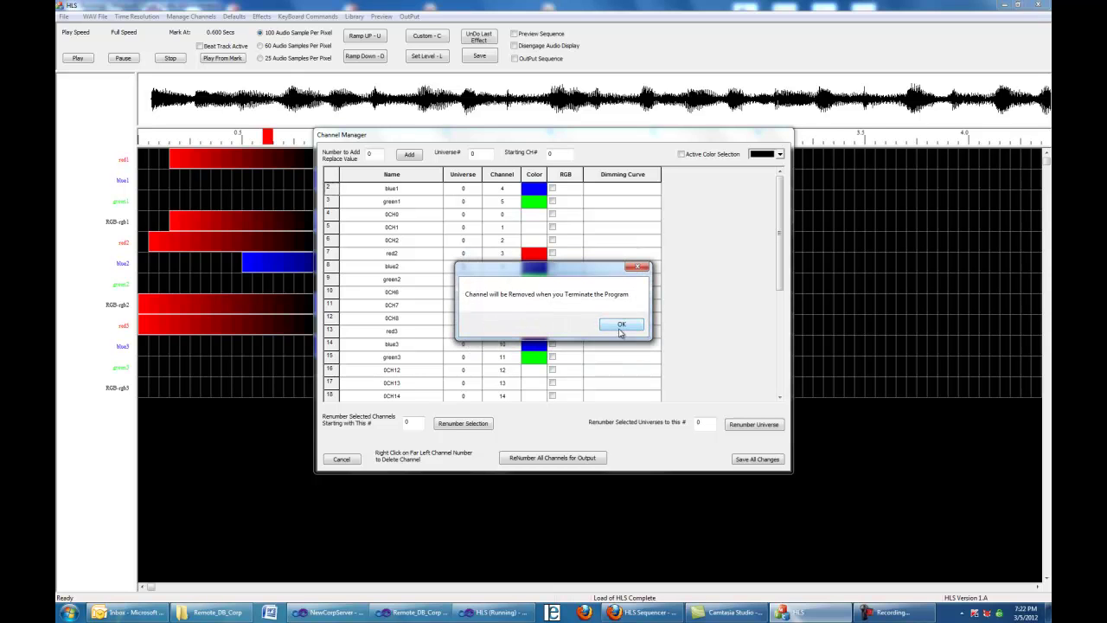
pyautogui.click(623, 331)
pyautogui.rightClick(332, 189)
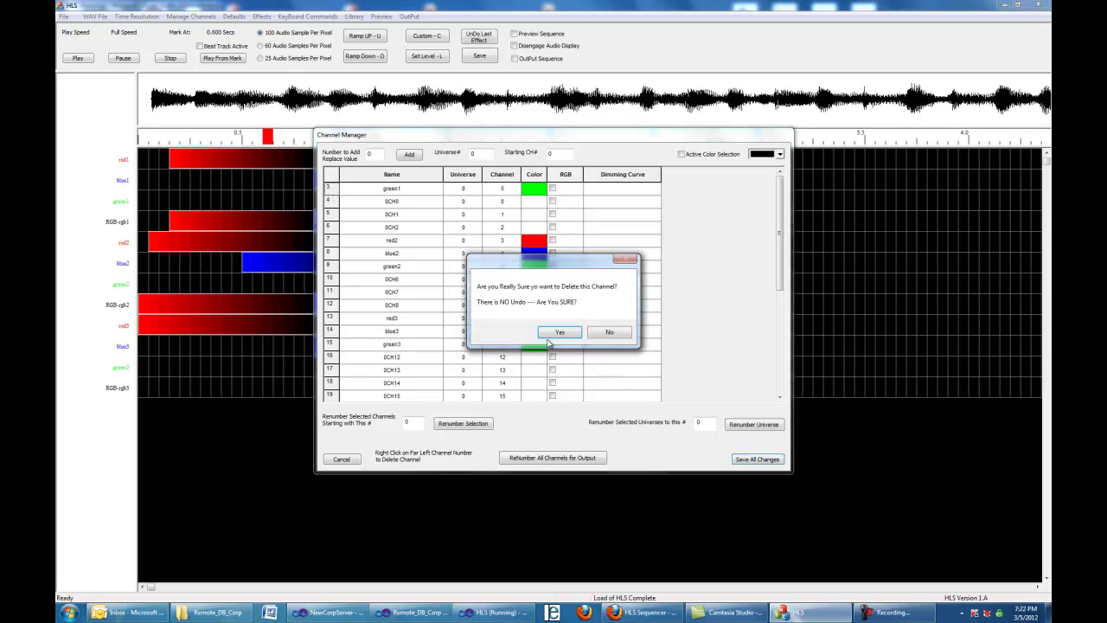
pyautogui.click(554, 336)
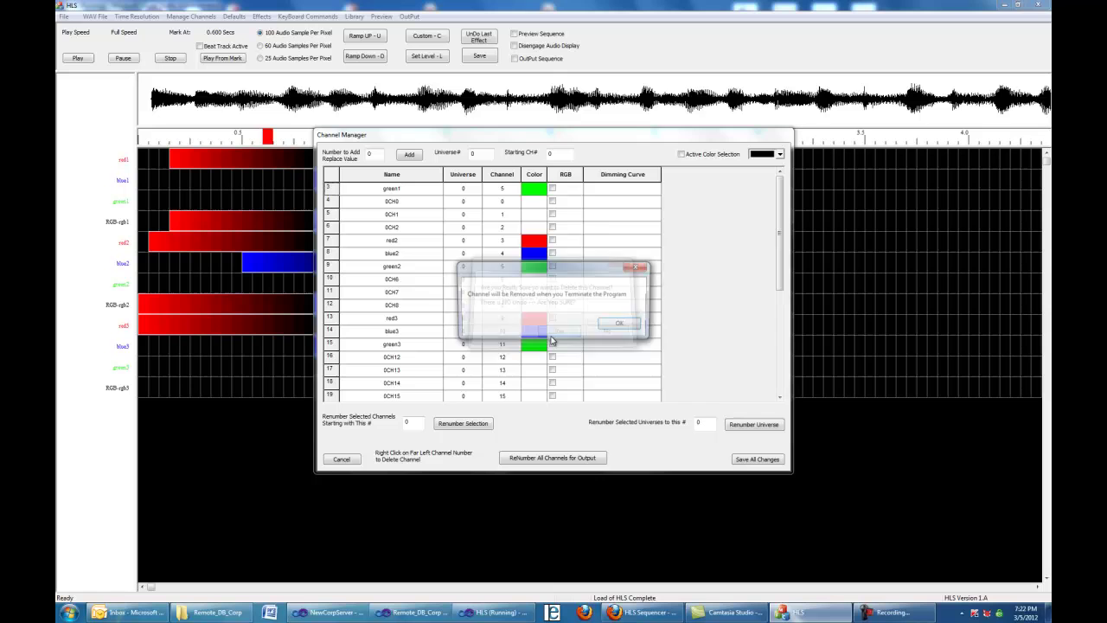
pyautogui.click(621, 331)
# Delete the red2, blue2 and green2 channels and save the channel changes
pyautogui.rightClick(334, 231)
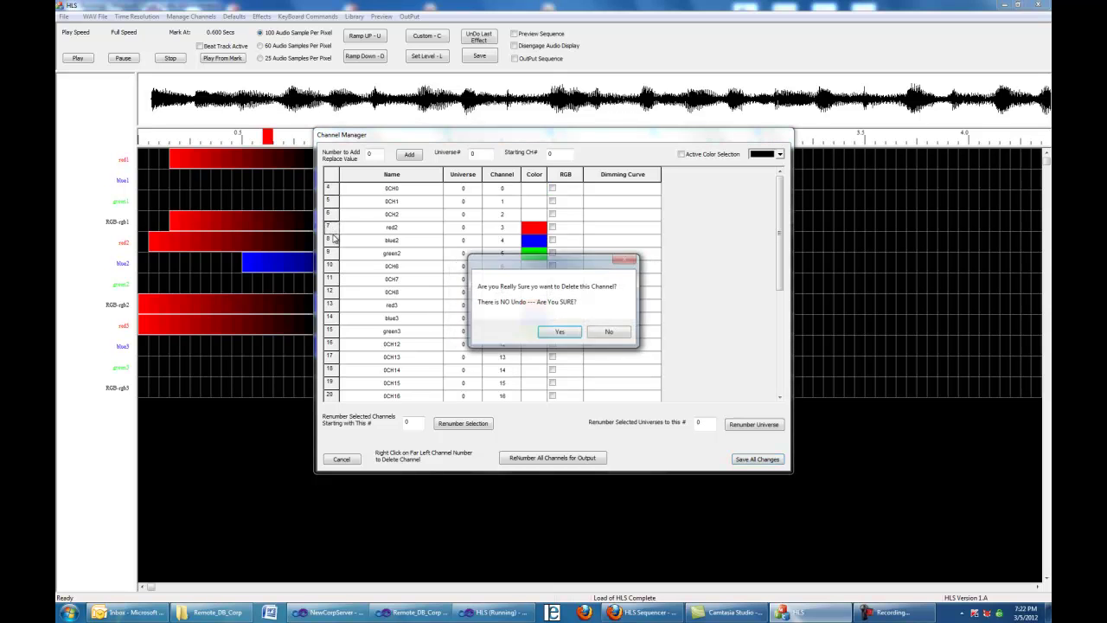
pyautogui.click(562, 333)
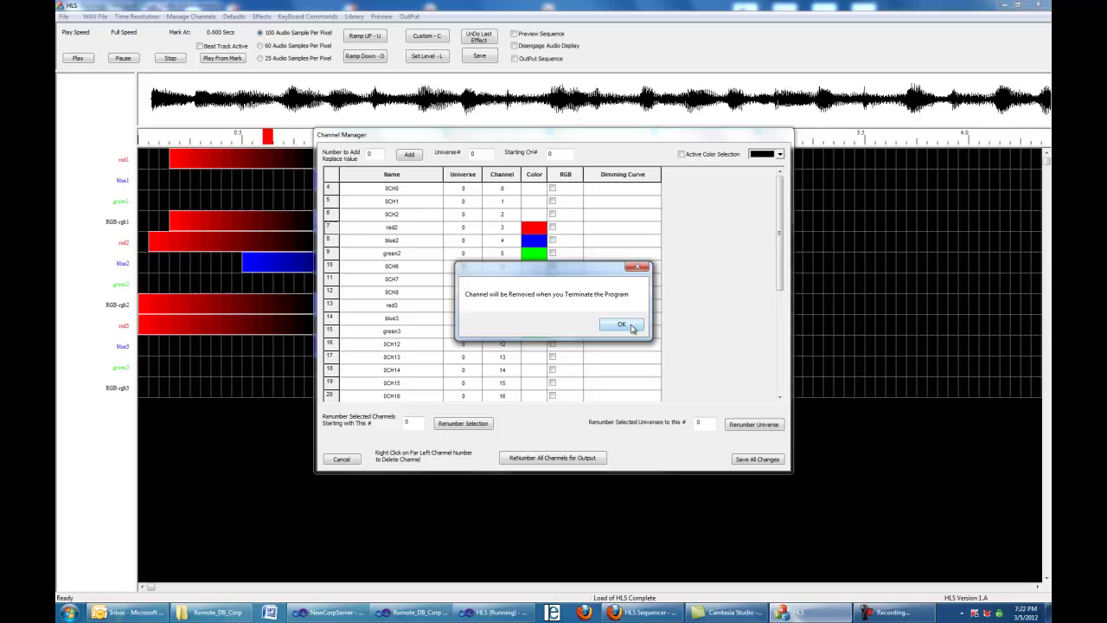
pyautogui.click(629, 329)
pyautogui.rightClick(335, 232)
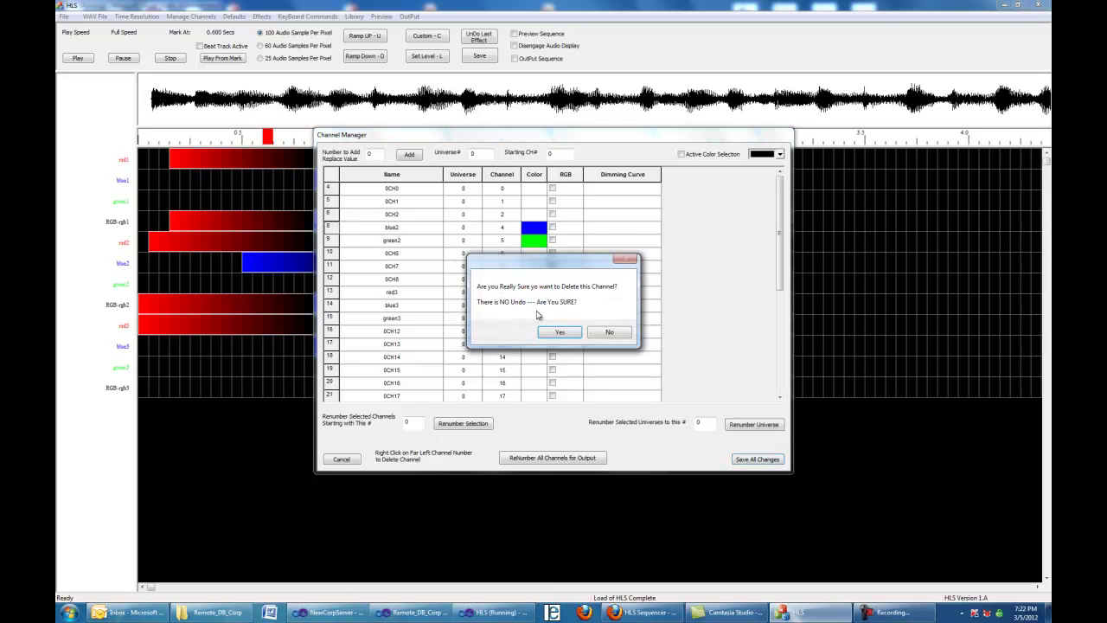
pyautogui.click(558, 333)
pyautogui.click(623, 329)
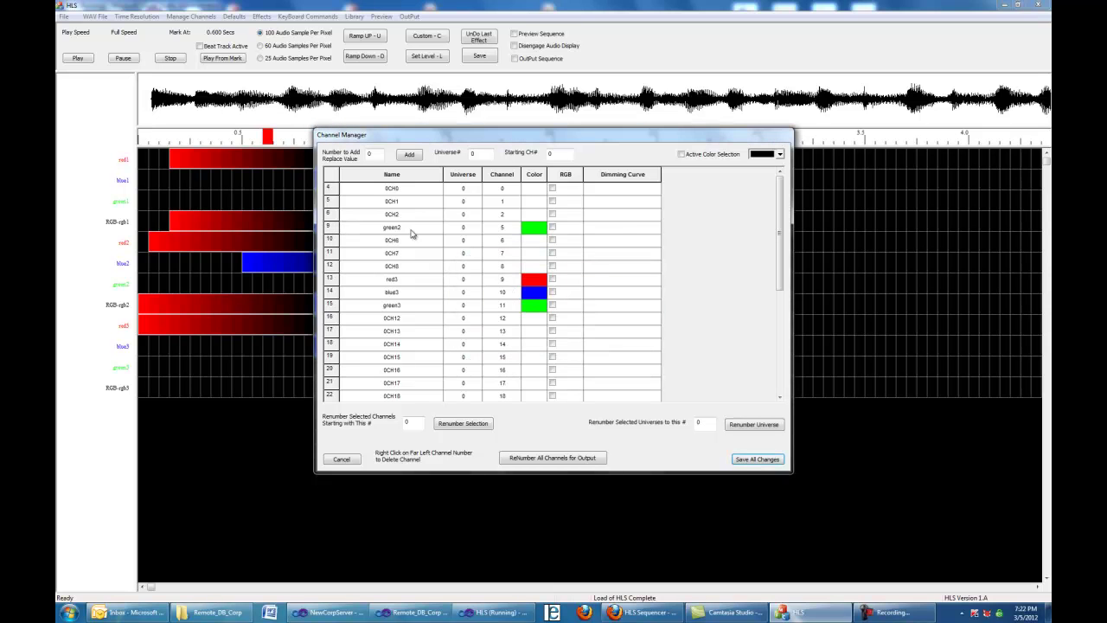
pyautogui.rightClick(329, 229)
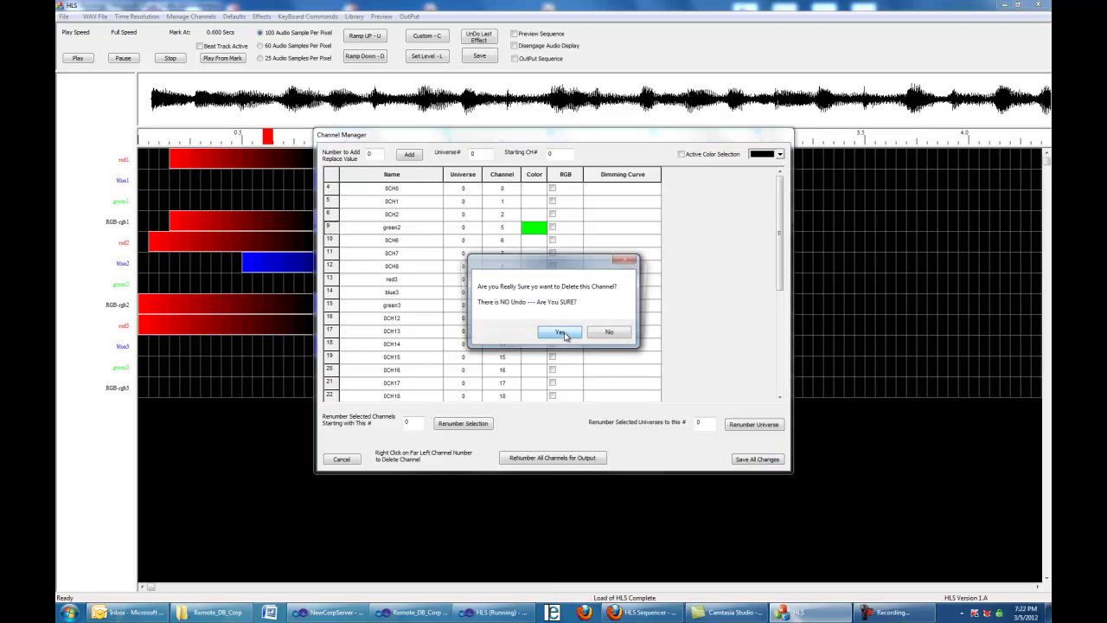
pyautogui.click(563, 332)
pyautogui.click(621, 325)
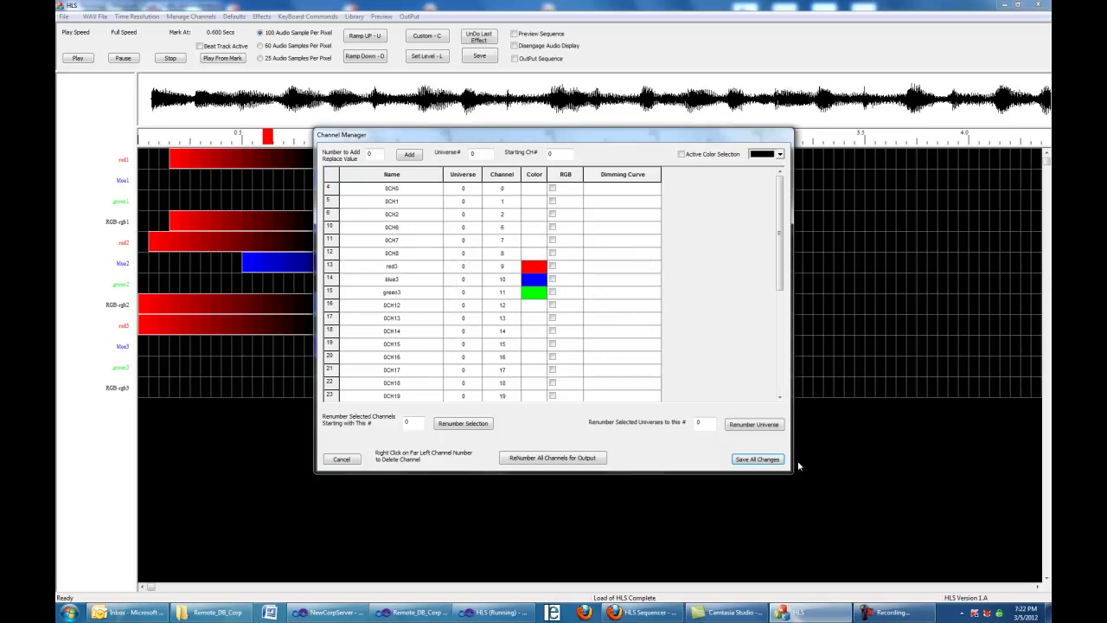
pyautogui.click(757, 459)
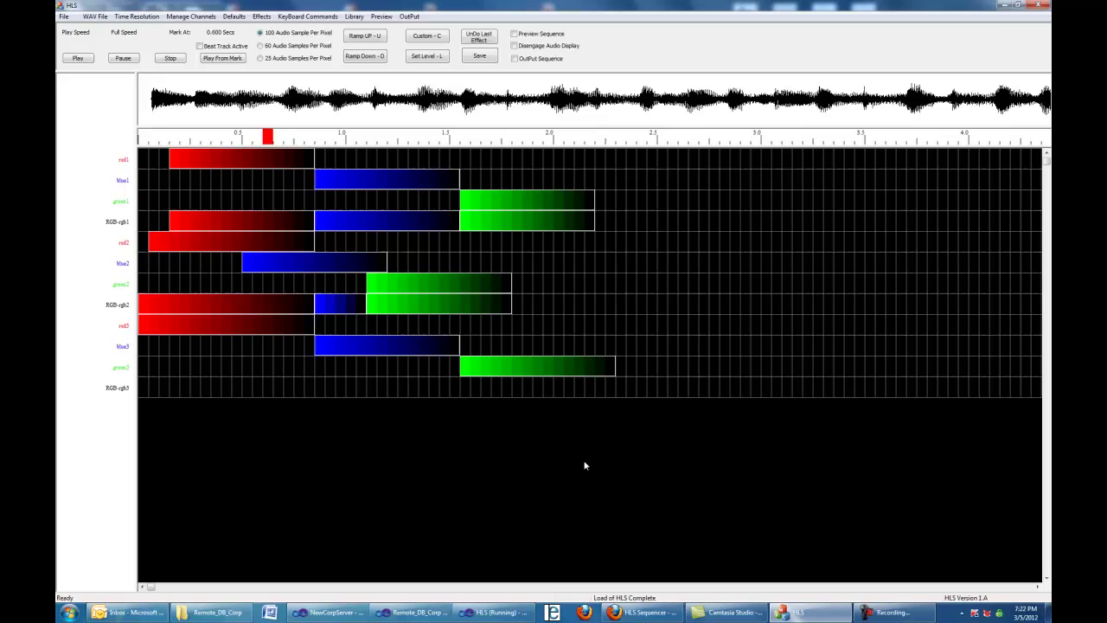
# Save the sequence, then close HLS and relaunch it with F5
pyautogui.click(480, 57)
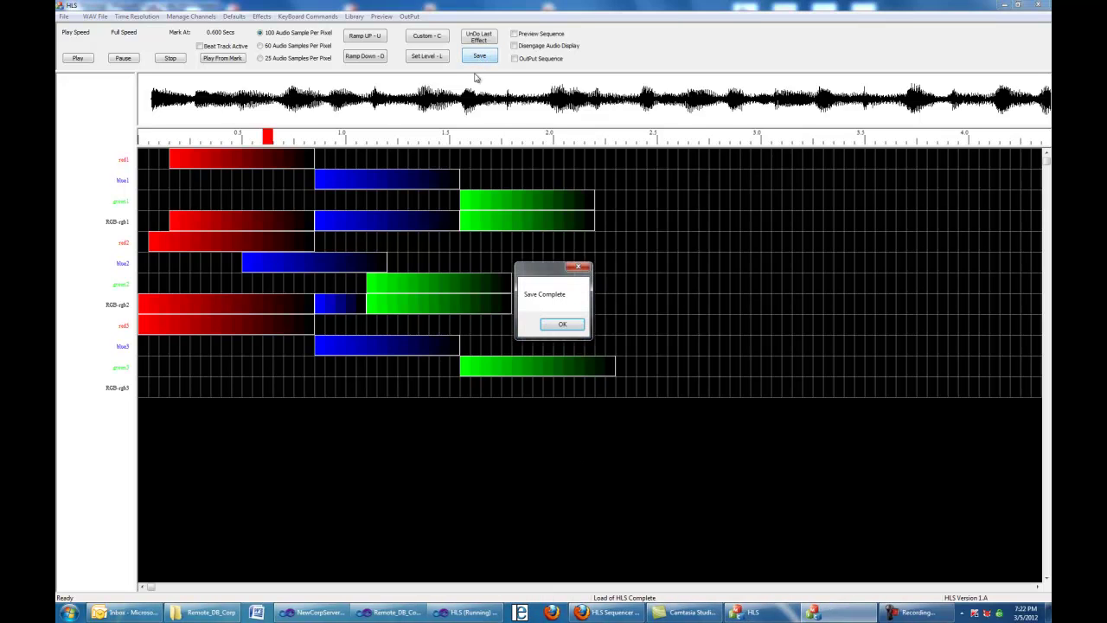
pyautogui.click(563, 324)
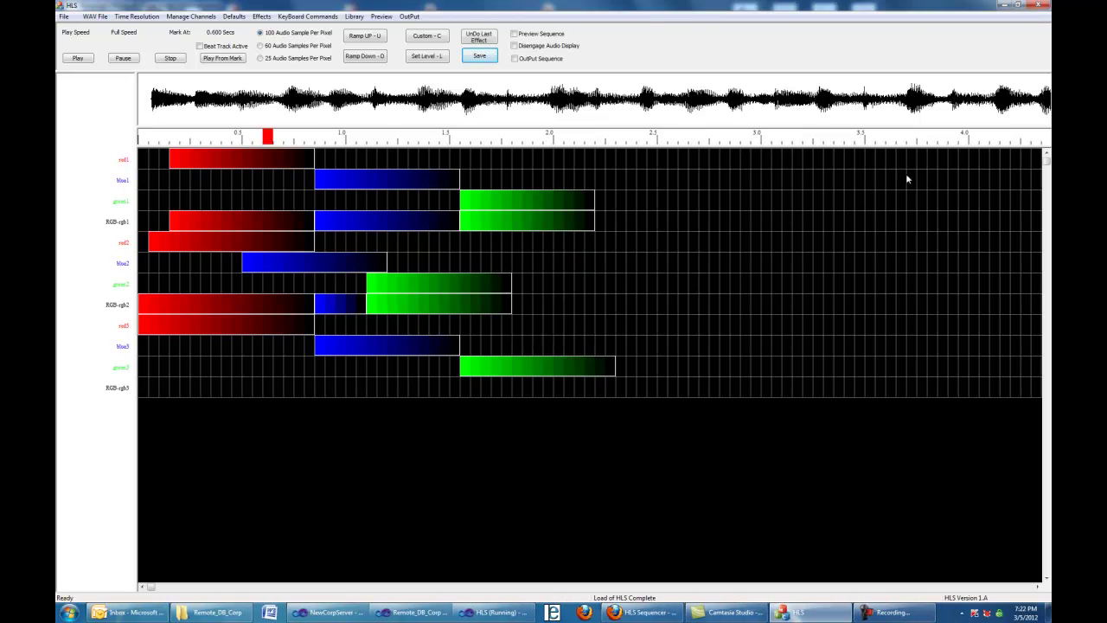
pyautogui.click(1044, 5)
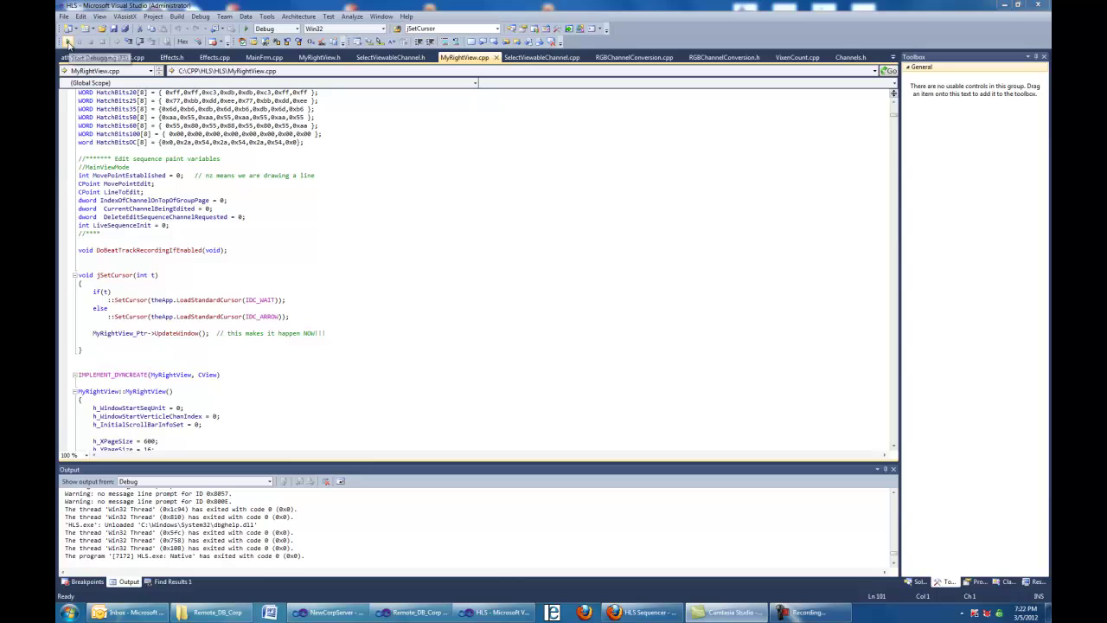
pyautogui.press('F5')
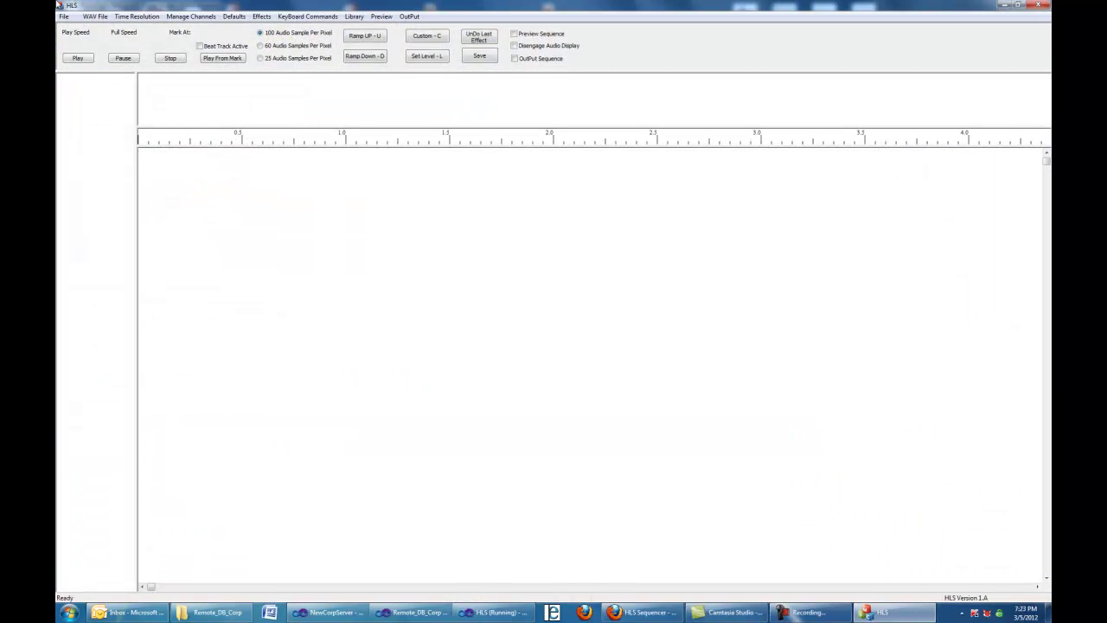
# Reload the saved test sequence from the recent files list to confirm the deleted channels are gone
pyautogui.click(65, 16)
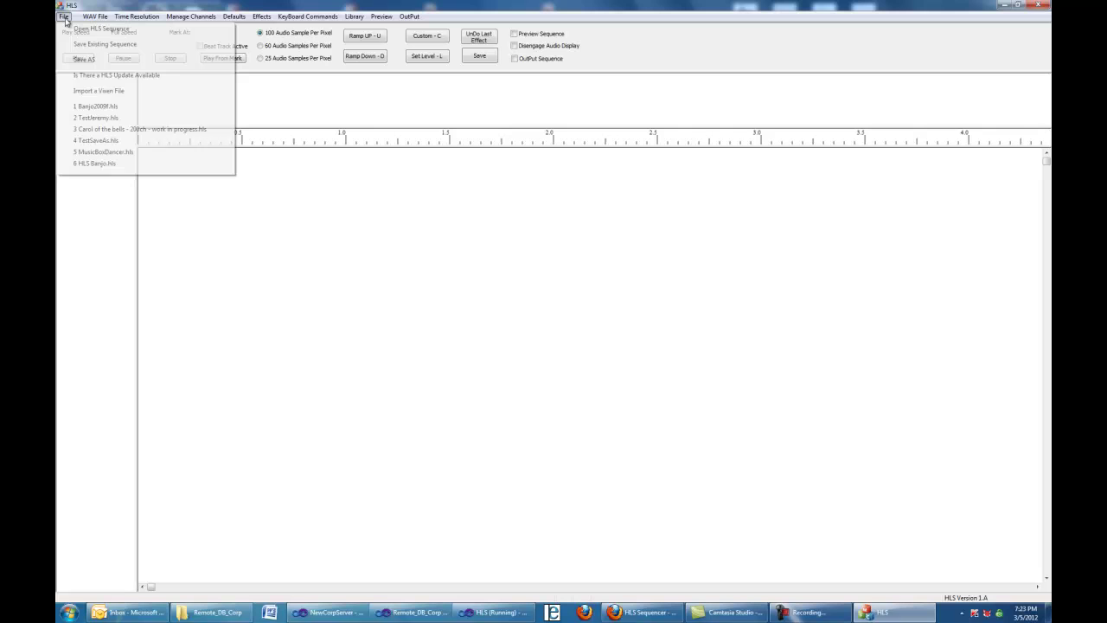
pyautogui.click(97, 117)
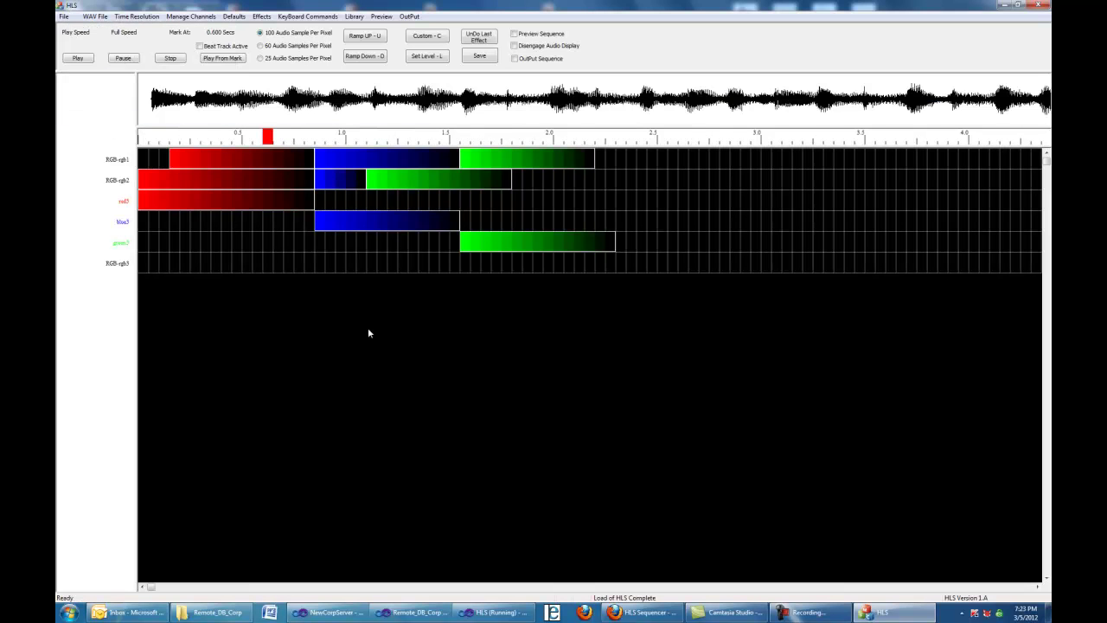